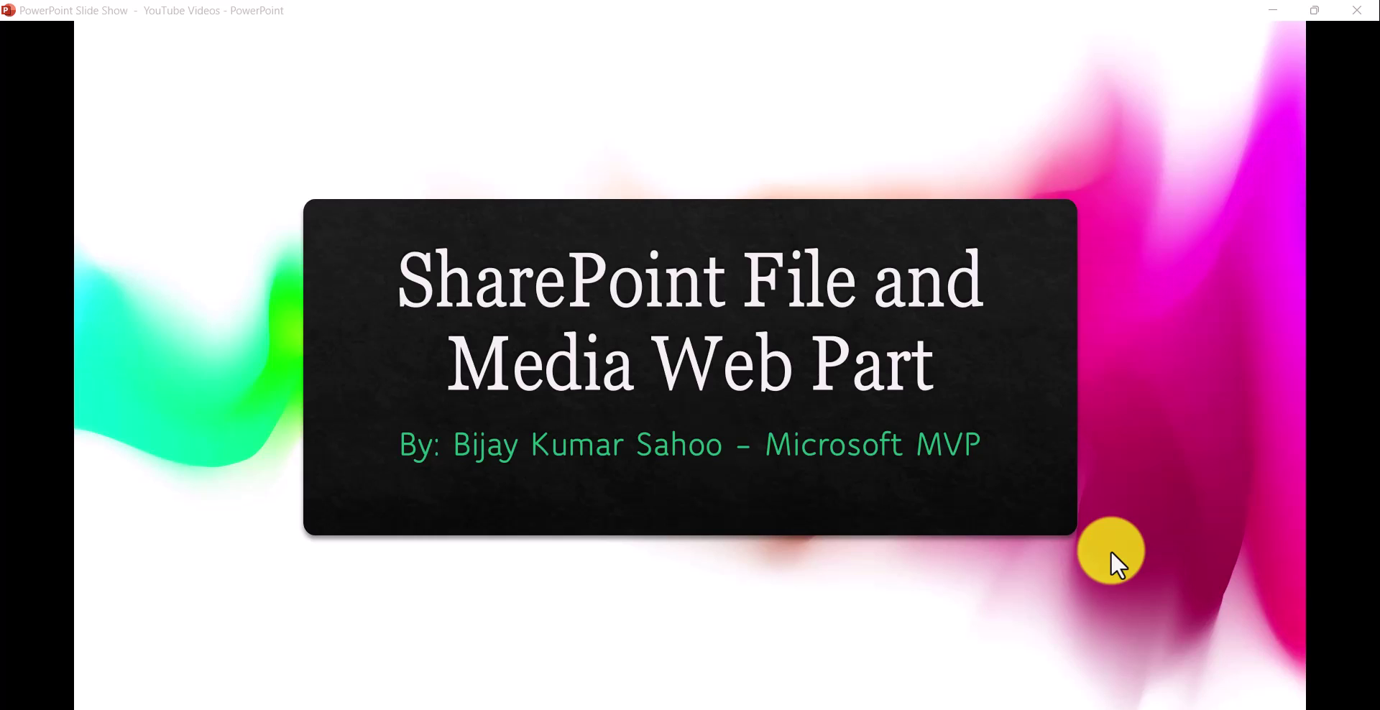
Advance the PowerPoint slide show past the title slide to the File and Media overview.
{"action": "left_click", "coordinate": [1017, 551]}
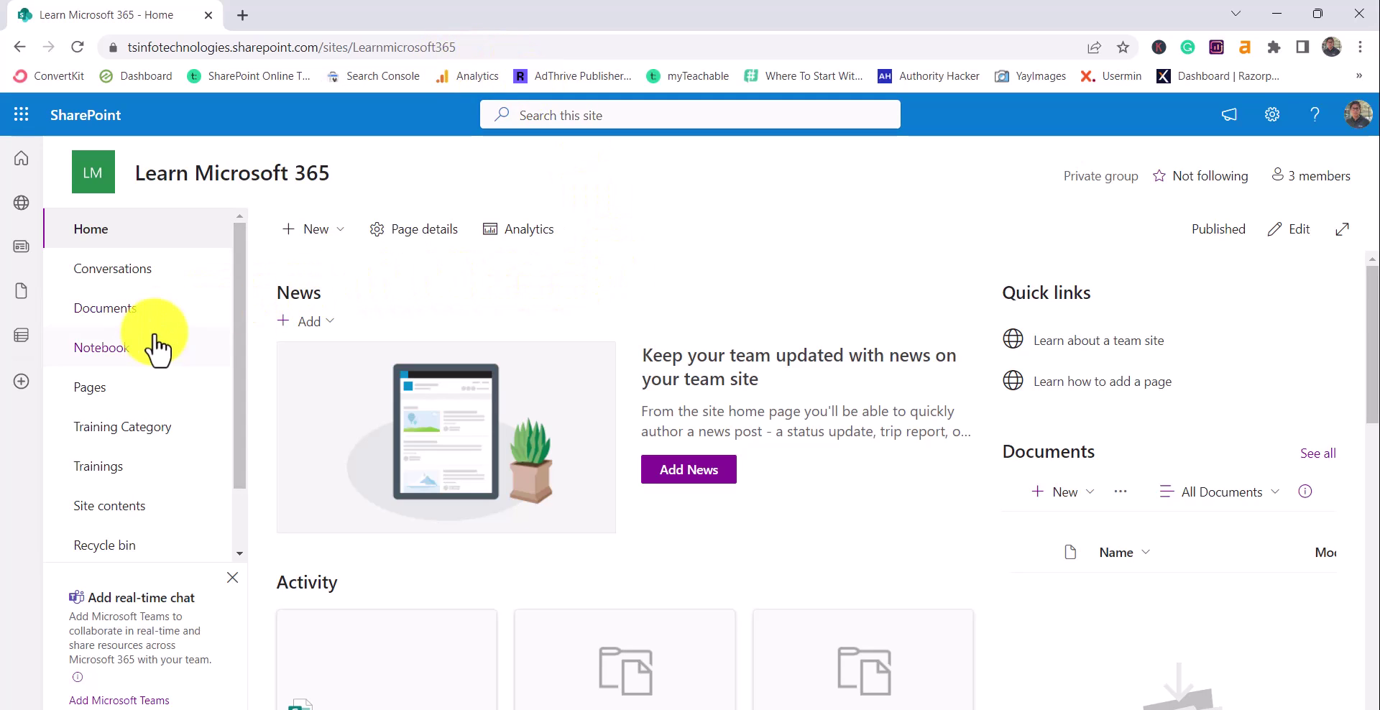
Create a Blank site page titled 'Web Part Demo', publish it, and dismiss the sharing suggestions.
{"action": "left_click", "coordinate": [321, 242]}
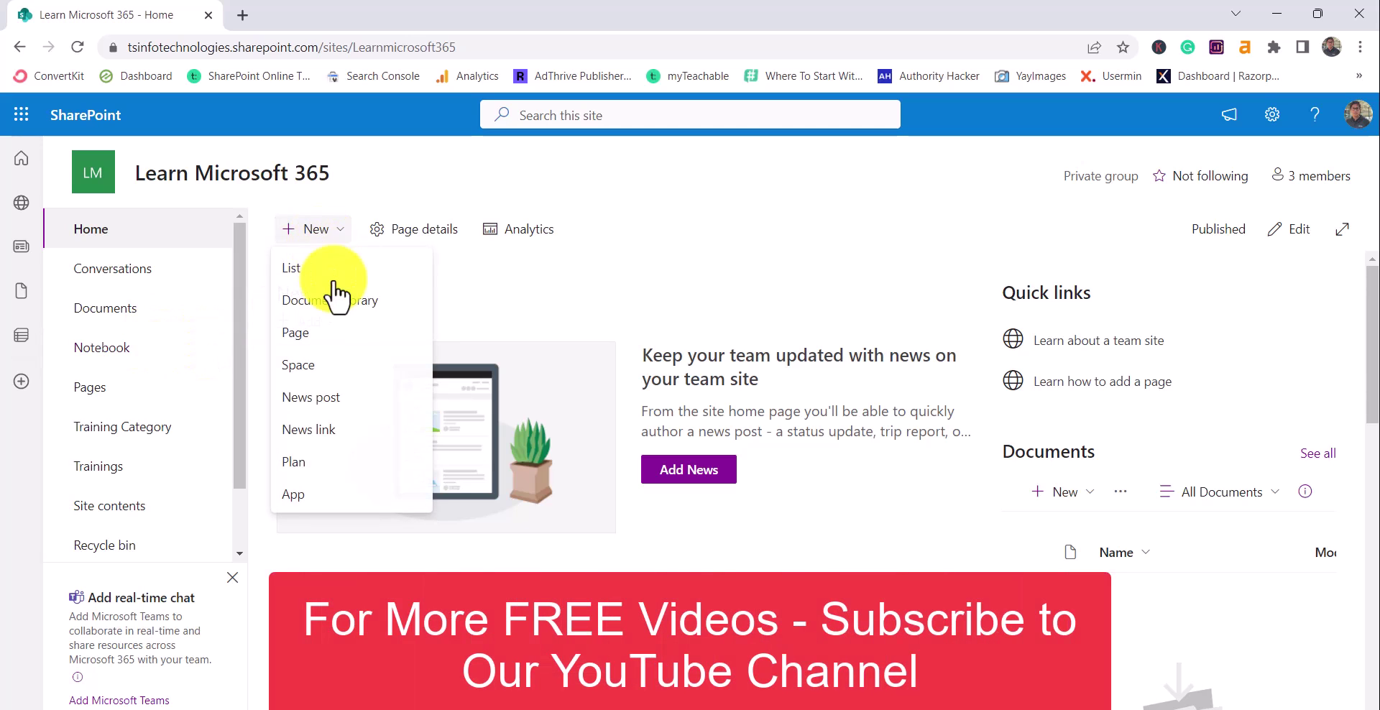
{"action": "left_click", "coordinate": [336, 336]}
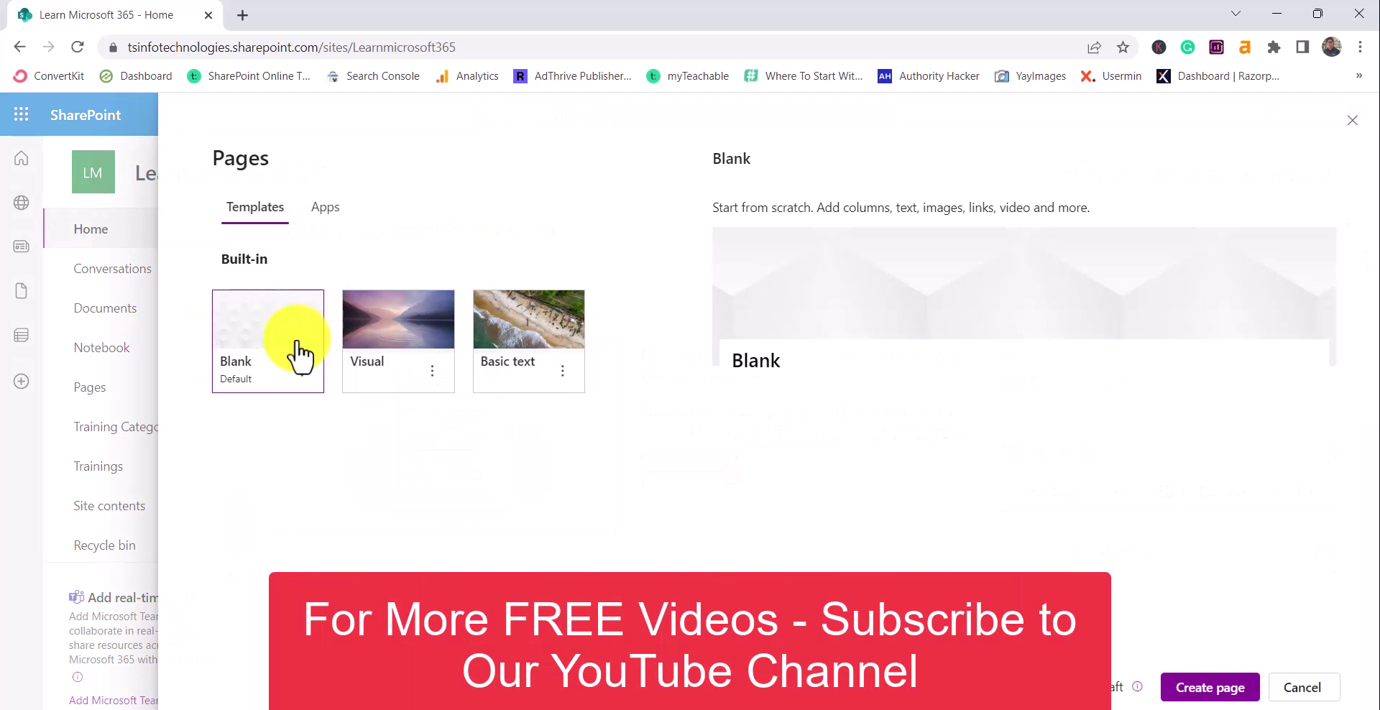
{"action": "left_click", "coordinate": [1215, 689]}
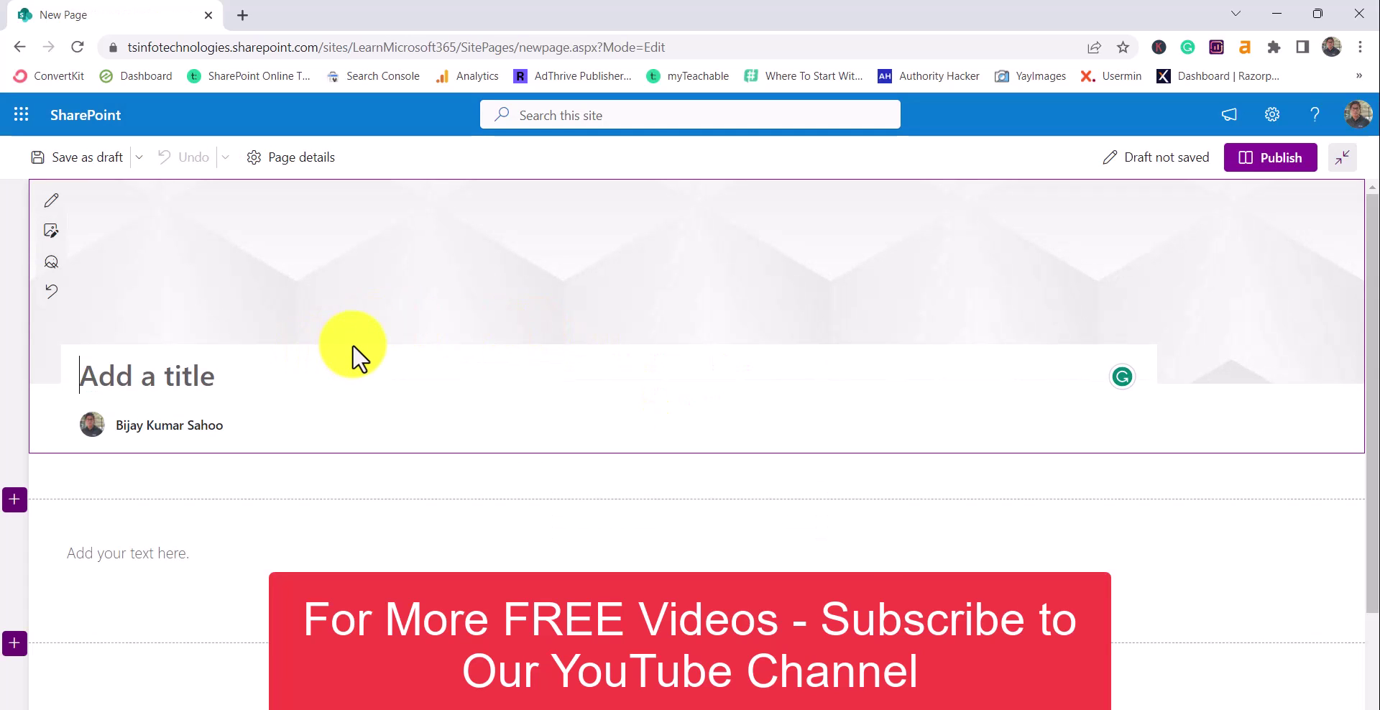
{"action": "type", "text": "W"}
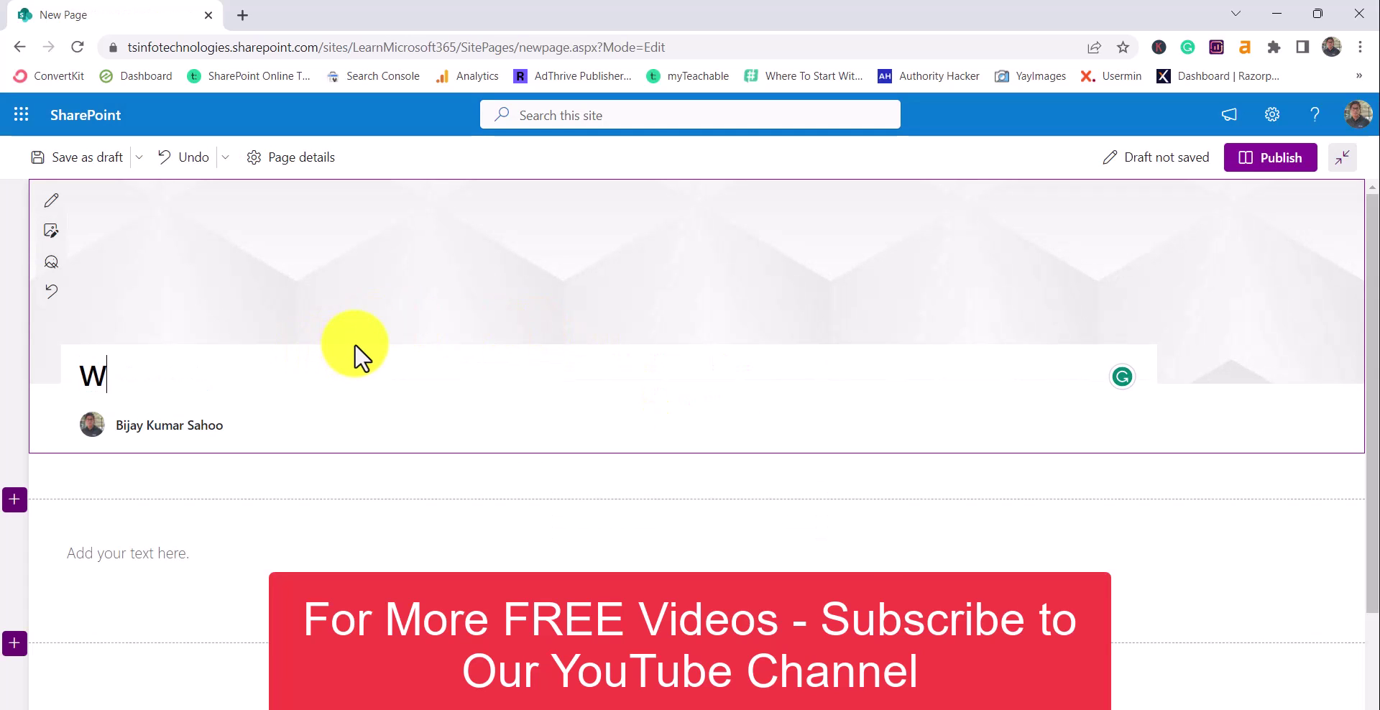
{"action": "type", "text": "eb Part Demo"}
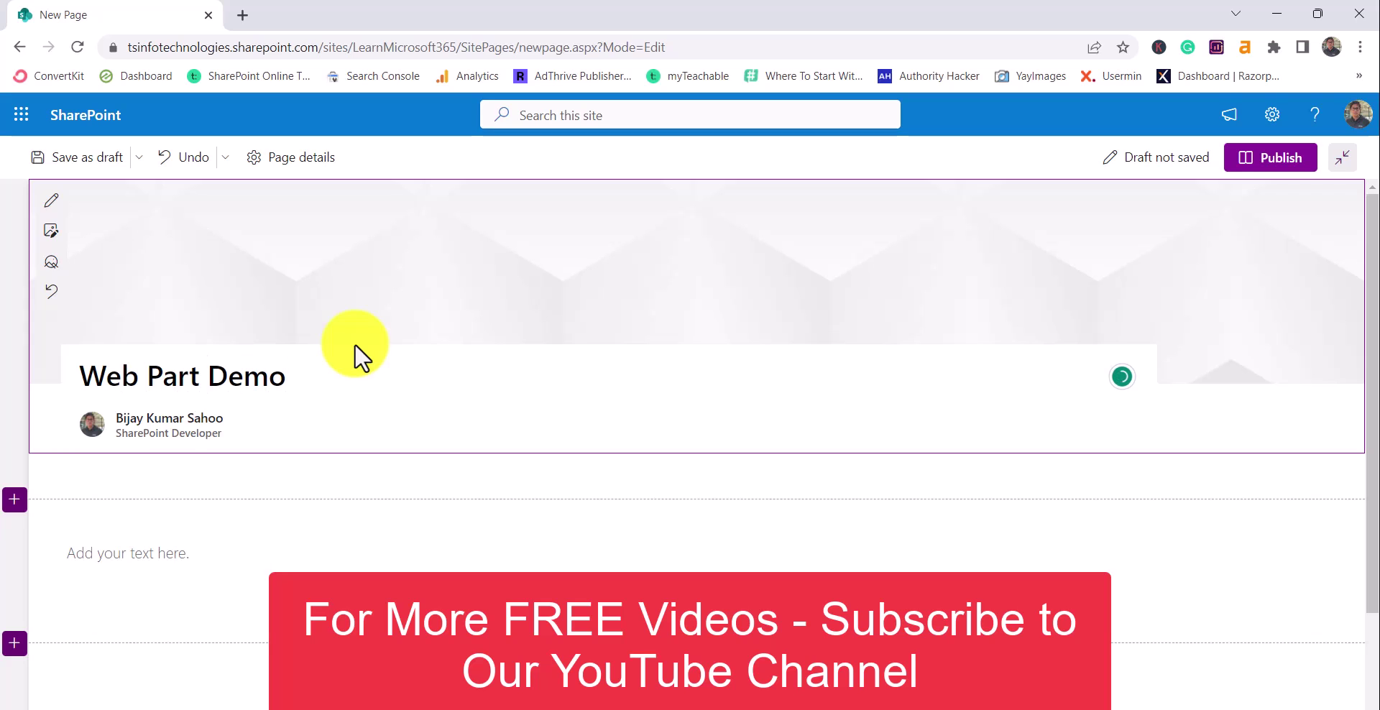
{"action": "left_click", "coordinate": [1258, 156]}
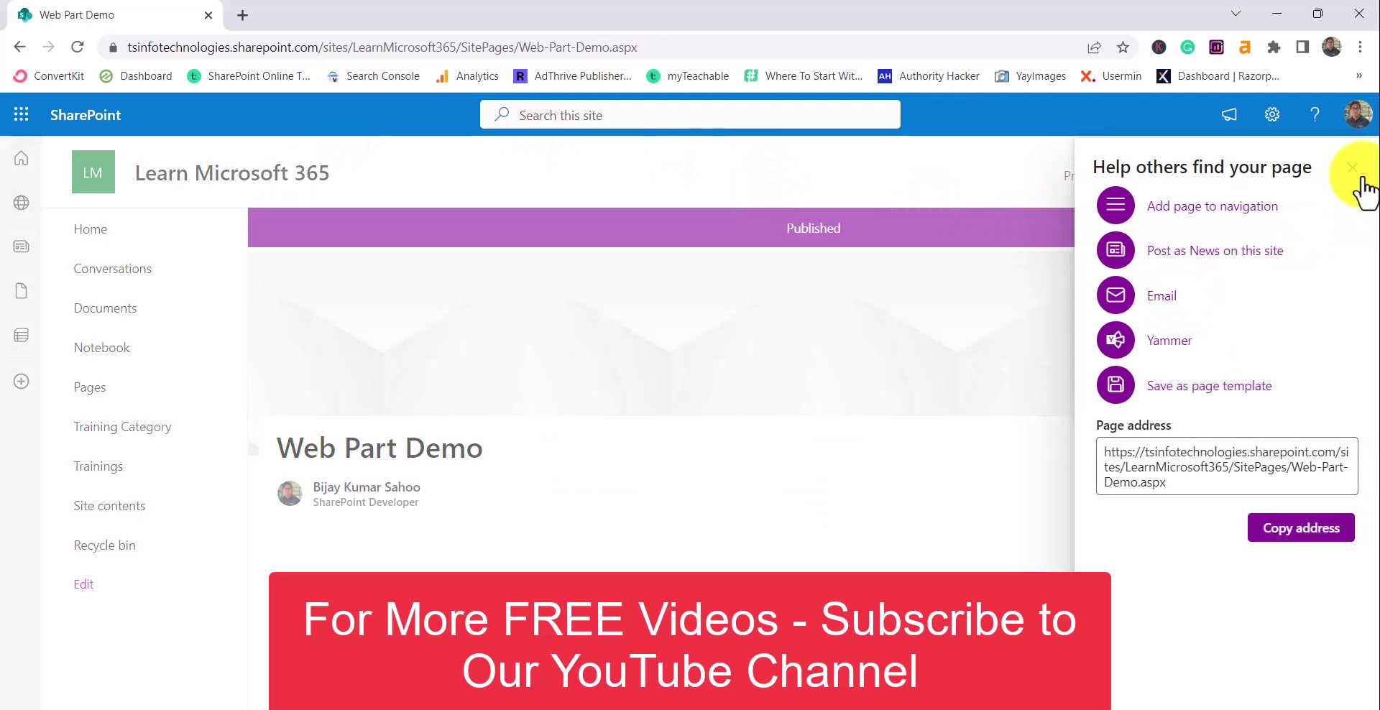
{"action": "left_click", "coordinate": [1353, 168]}
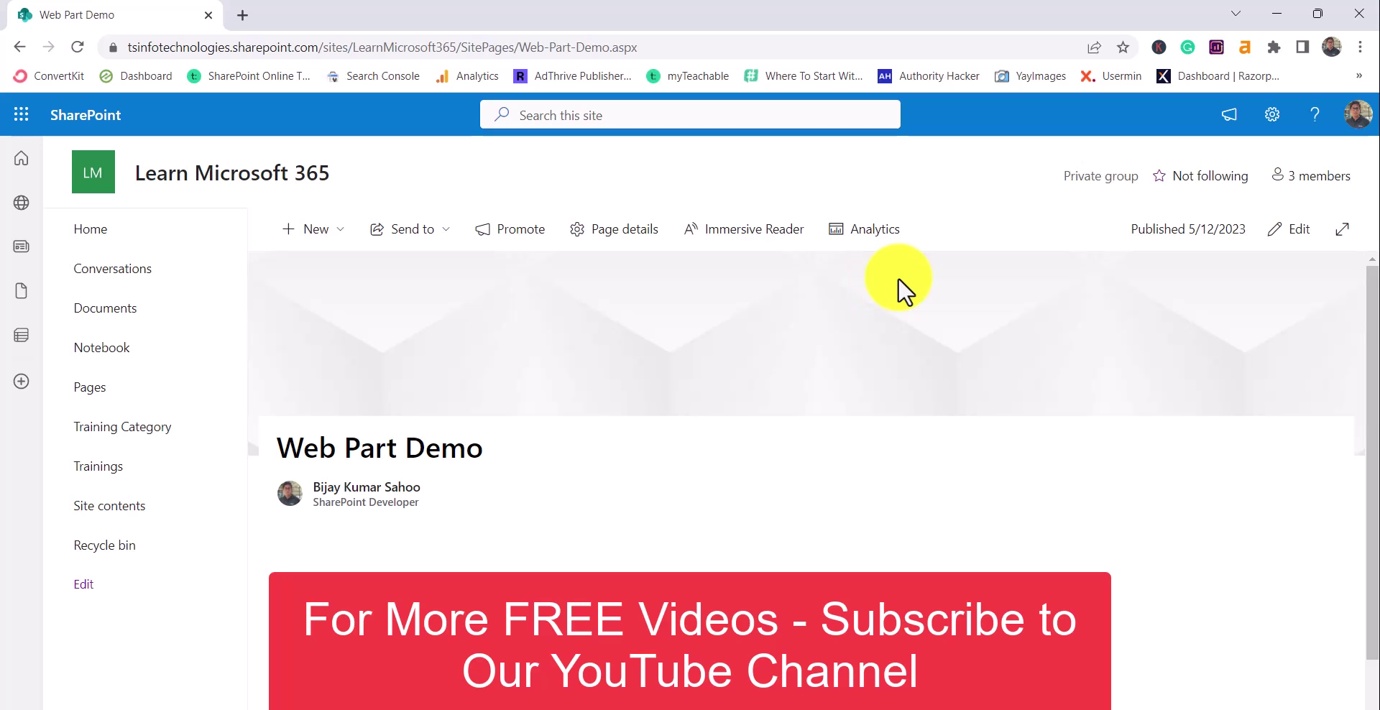
Put the Web Part Demo page back into editing and delete its empty text web part.
{"action": "left_click", "coordinate": [1301, 229]}
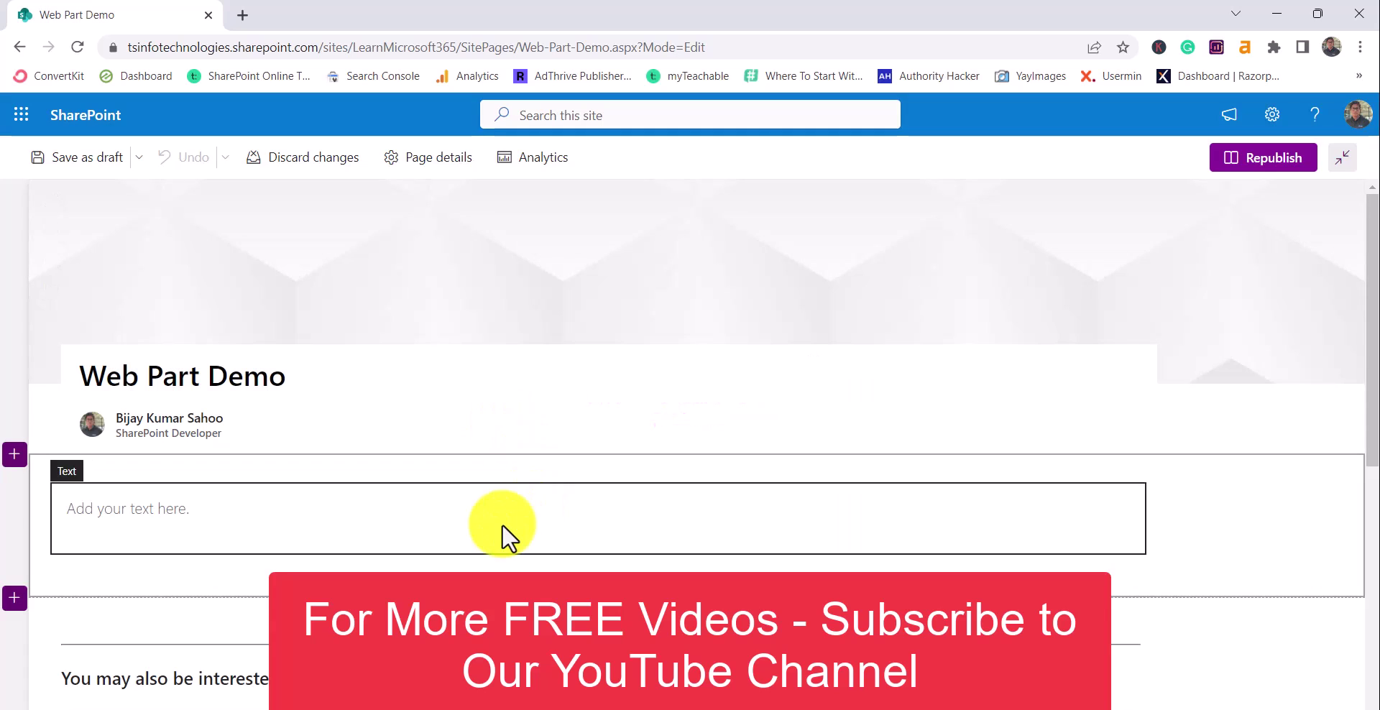
{"action": "scroll", "coordinate": [502, 524], "scroll_direction": "down", "scroll_amount": 3}
{"action": "scroll", "coordinate": [502, 524], "scroll_direction": "up", "scroll_amount": 1}
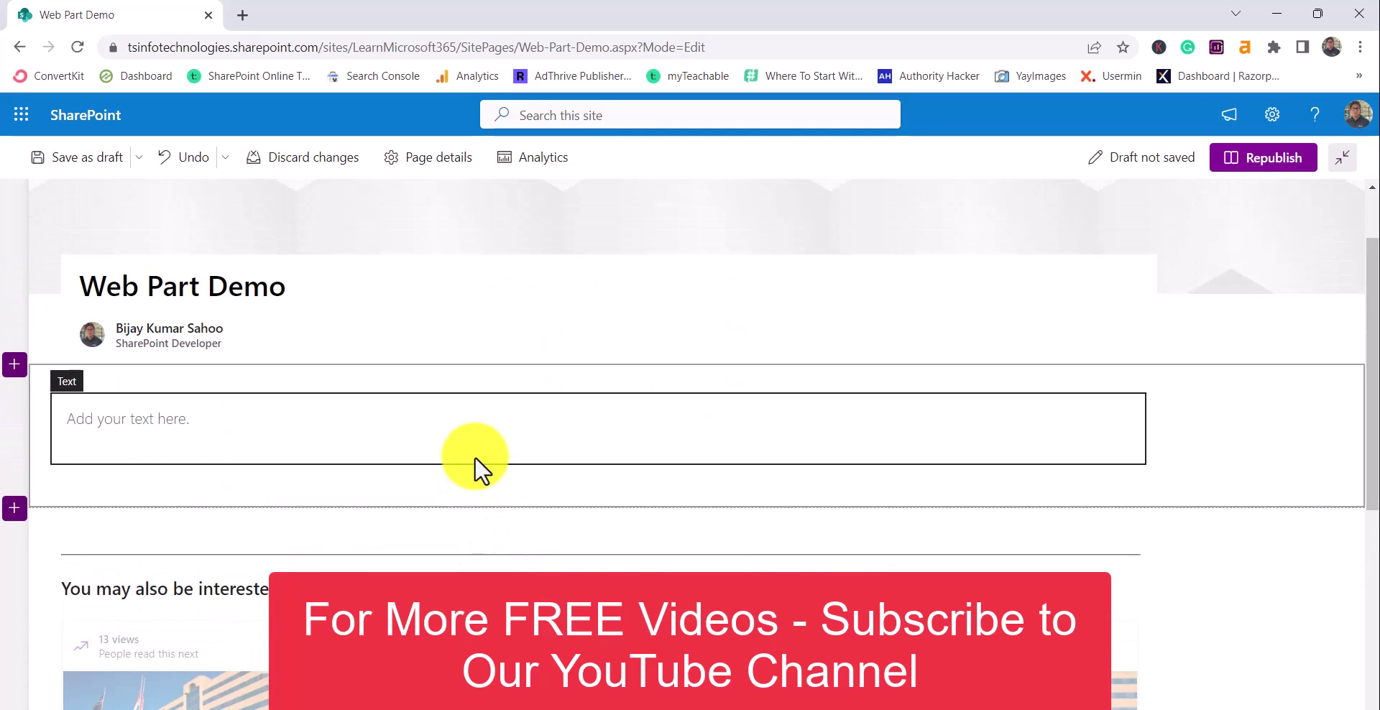
{"action": "left_click", "coordinate": [475, 456]}
{"action": "left_click", "coordinate": [129, 375]}
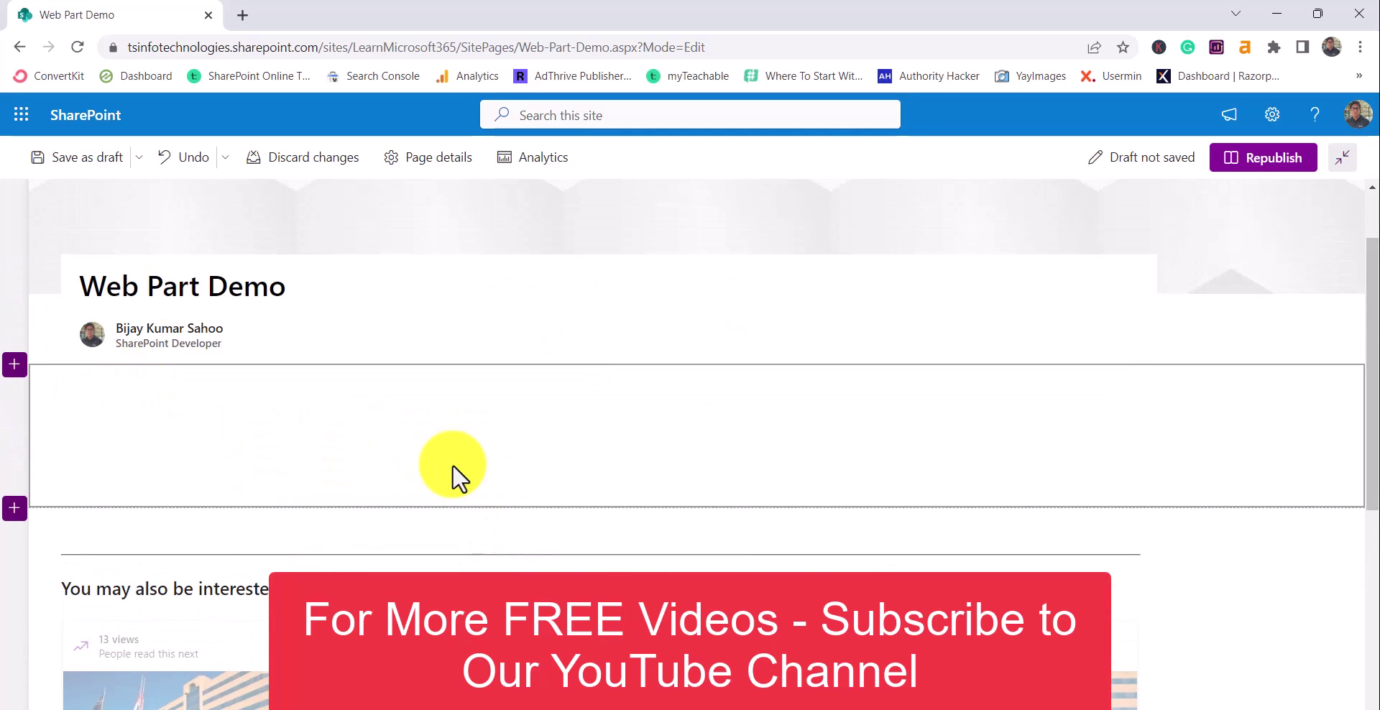
Add a two-column section and search its web part list for 'file'.
{"action": "mouse_move", "coordinate": [585, 388]}
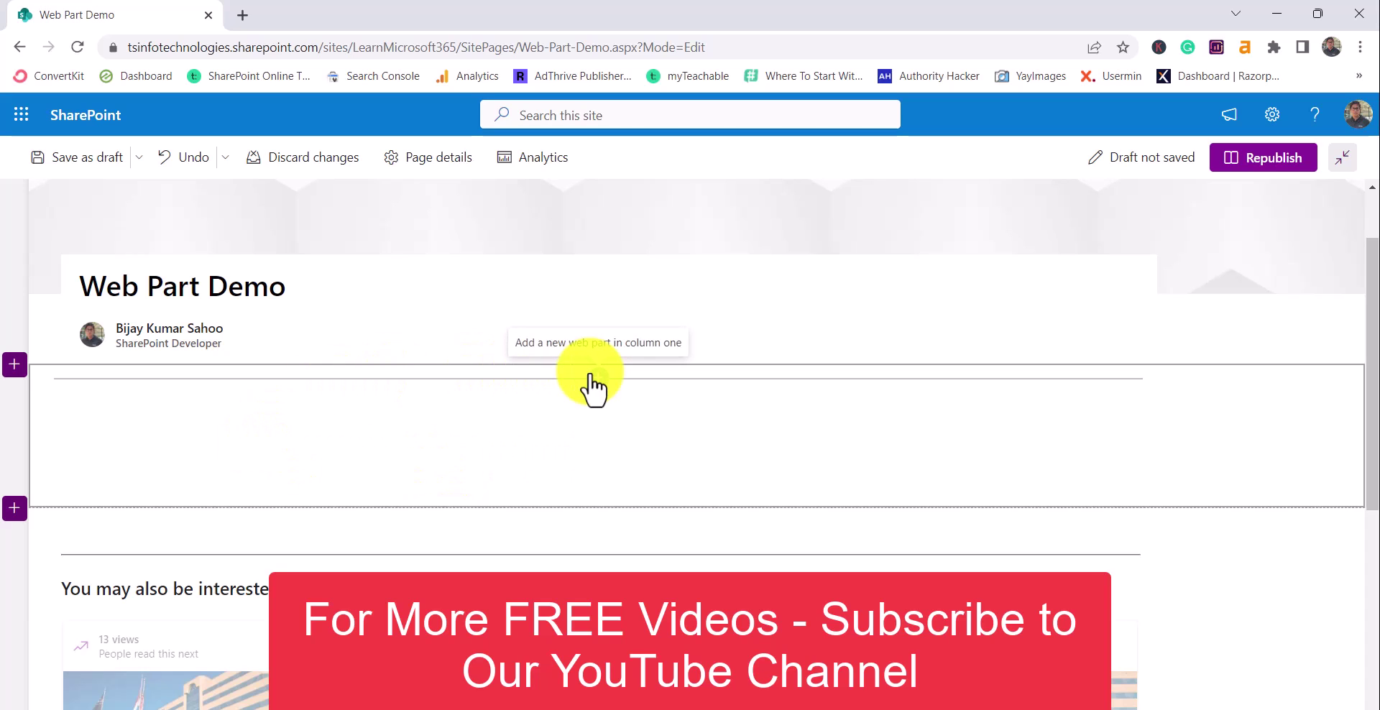
{"action": "left_click", "coordinate": [15, 366]}
{"action": "left_click", "coordinate": [176, 431]}
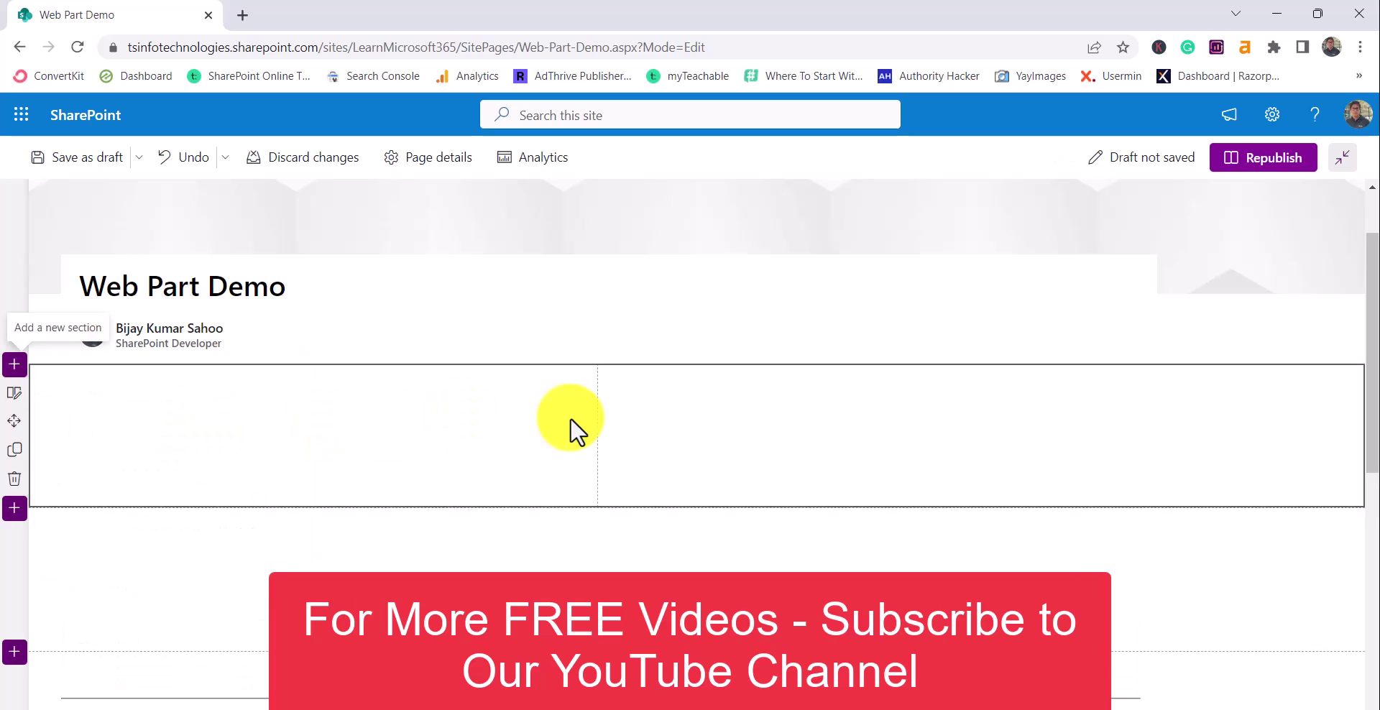
{"action": "left_click", "coordinate": [320, 378]}
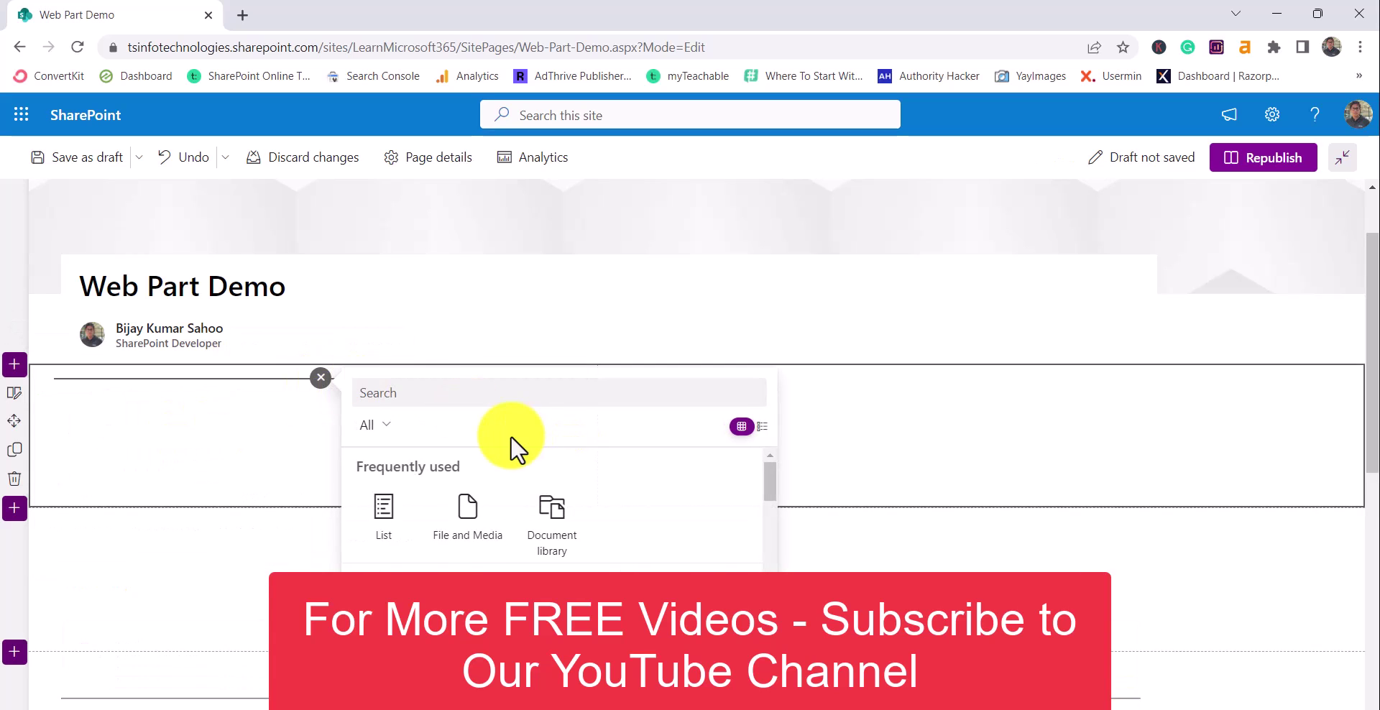
{"action": "type", "text": "file"}
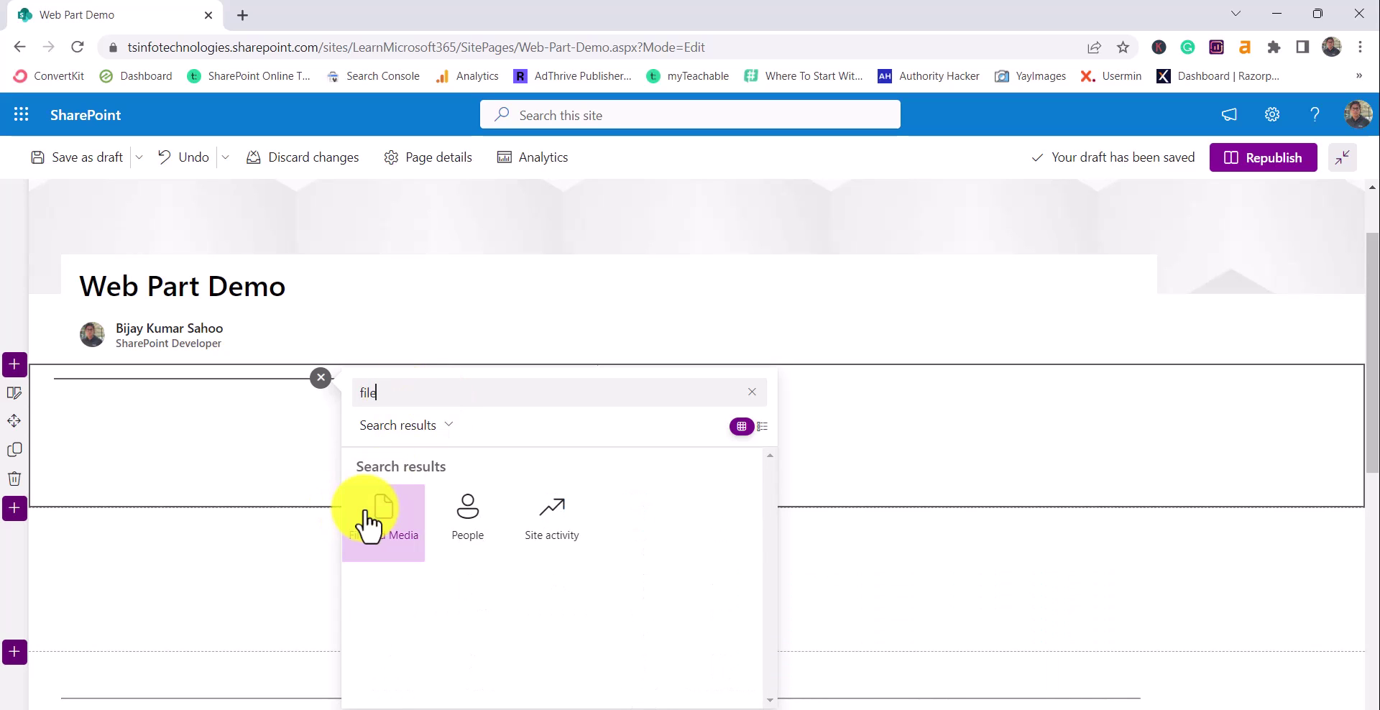
Add a File and Media web part and browse its OneDrive, Site, Upload and link sources without choosing a file.
{"action": "left_click", "coordinate": [366, 523]}
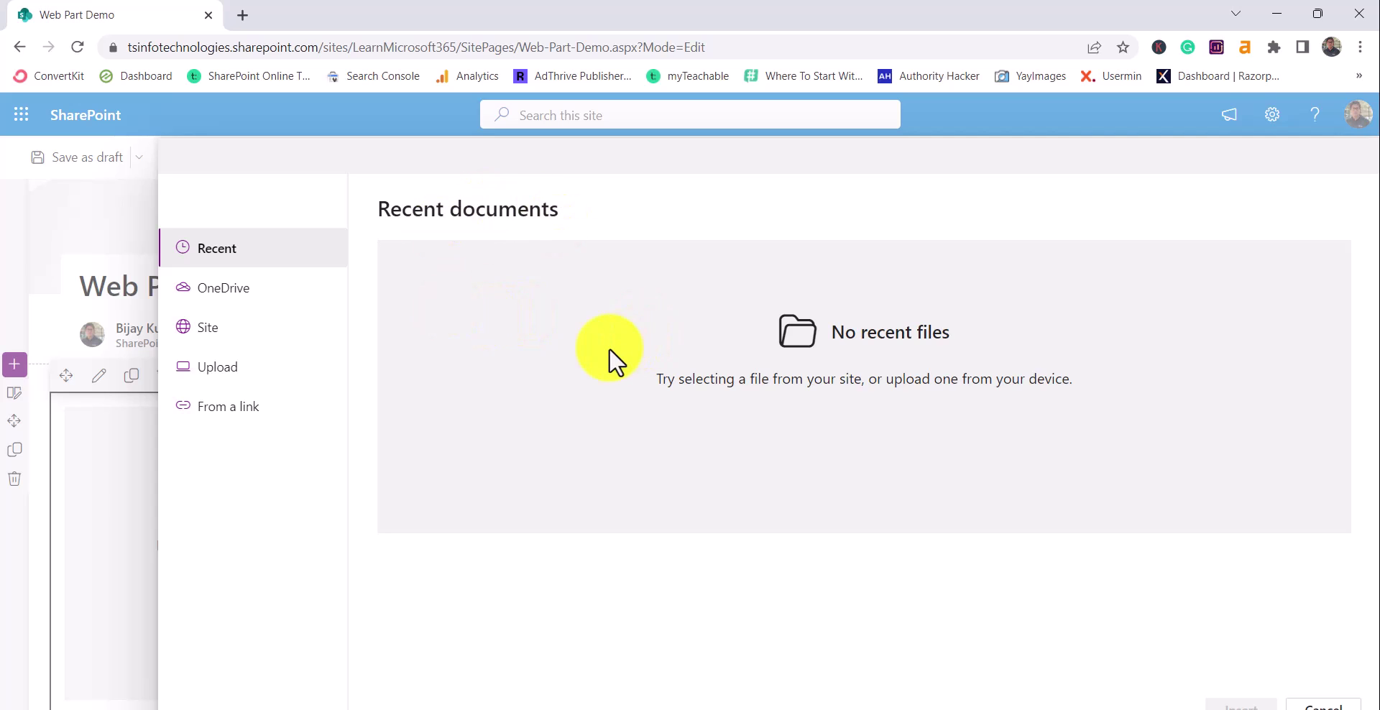
{"action": "left_click", "coordinate": [281, 302]}
{"action": "left_click", "coordinate": [264, 327]}
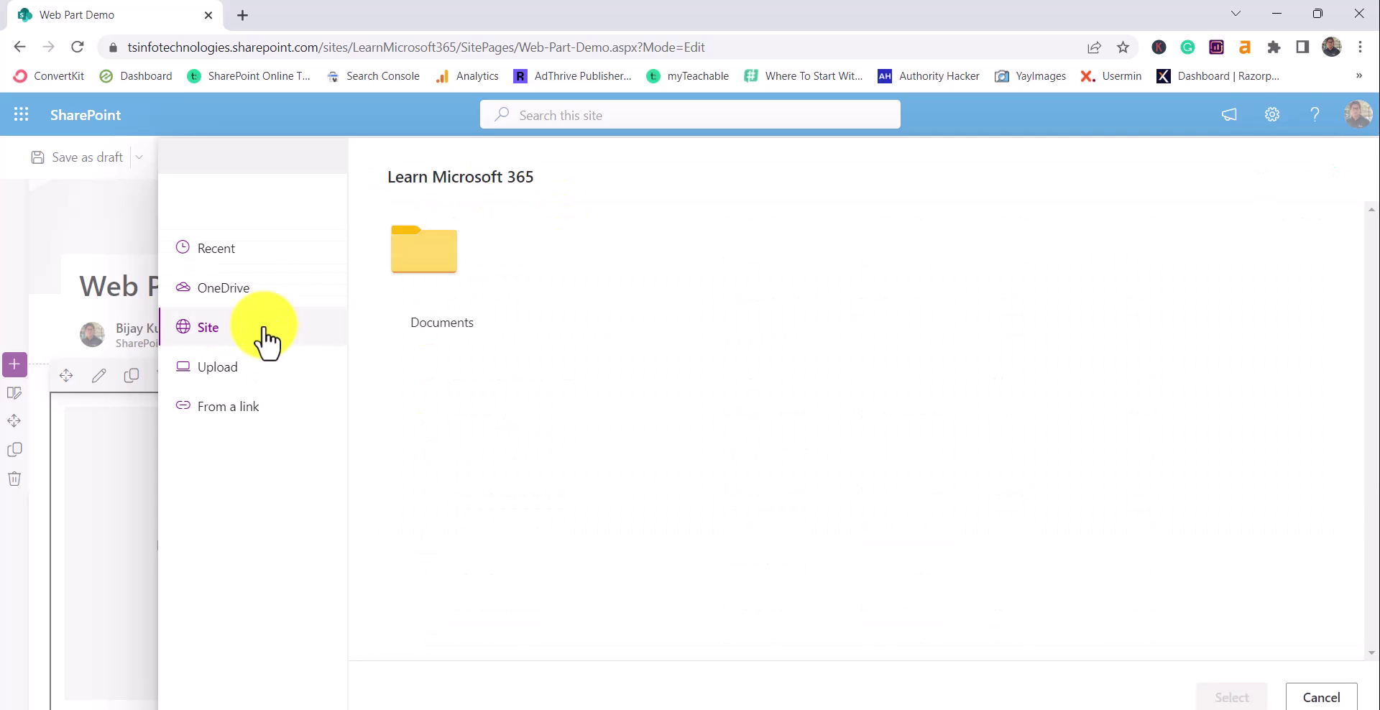
{"action": "left_click", "coordinate": [266, 379]}
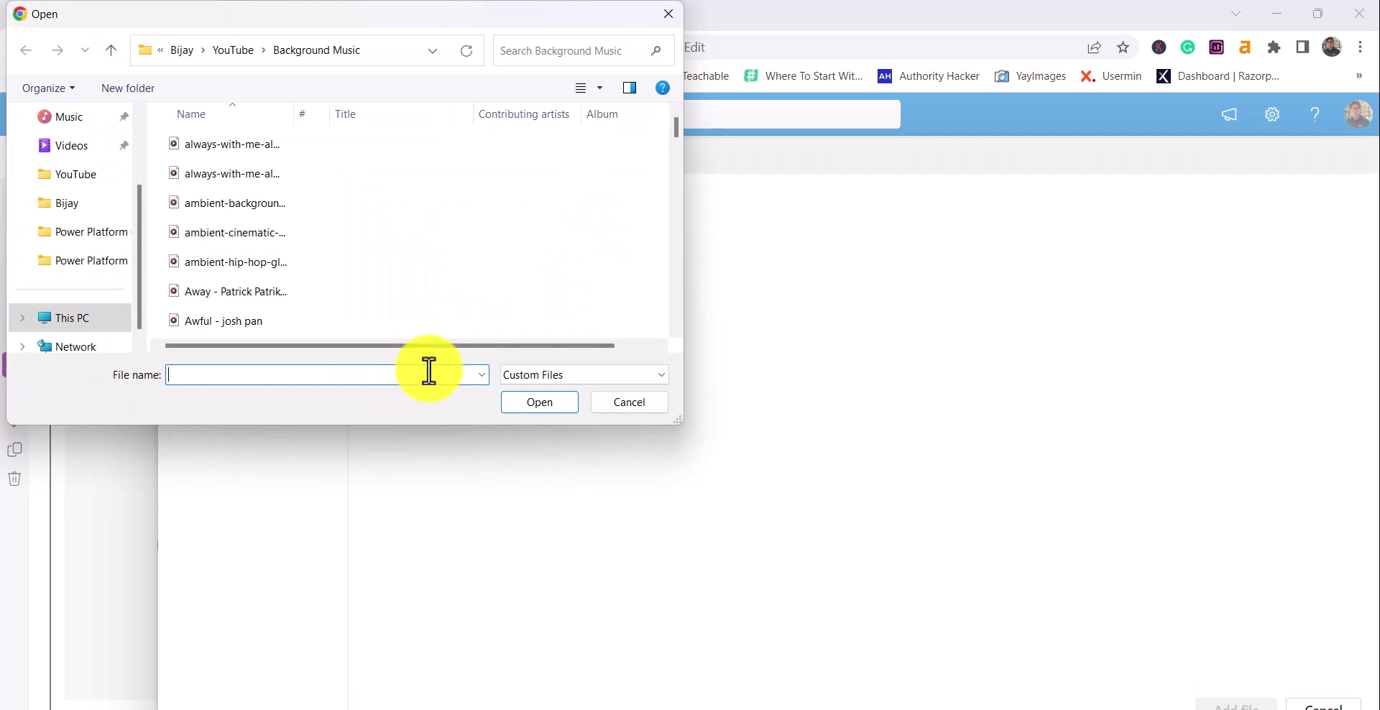
{"action": "left_click", "coordinate": [633, 404]}
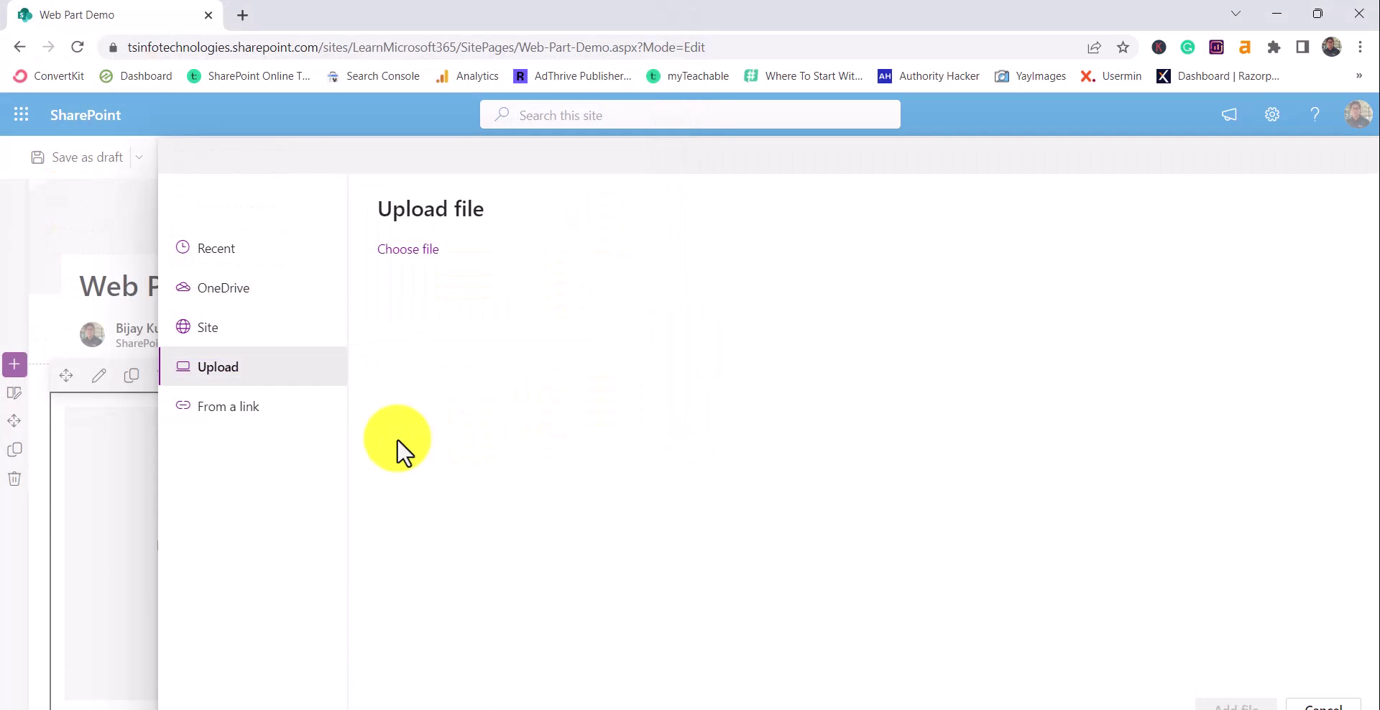
{"action": "left_click", "coordinate": [306, 418]}
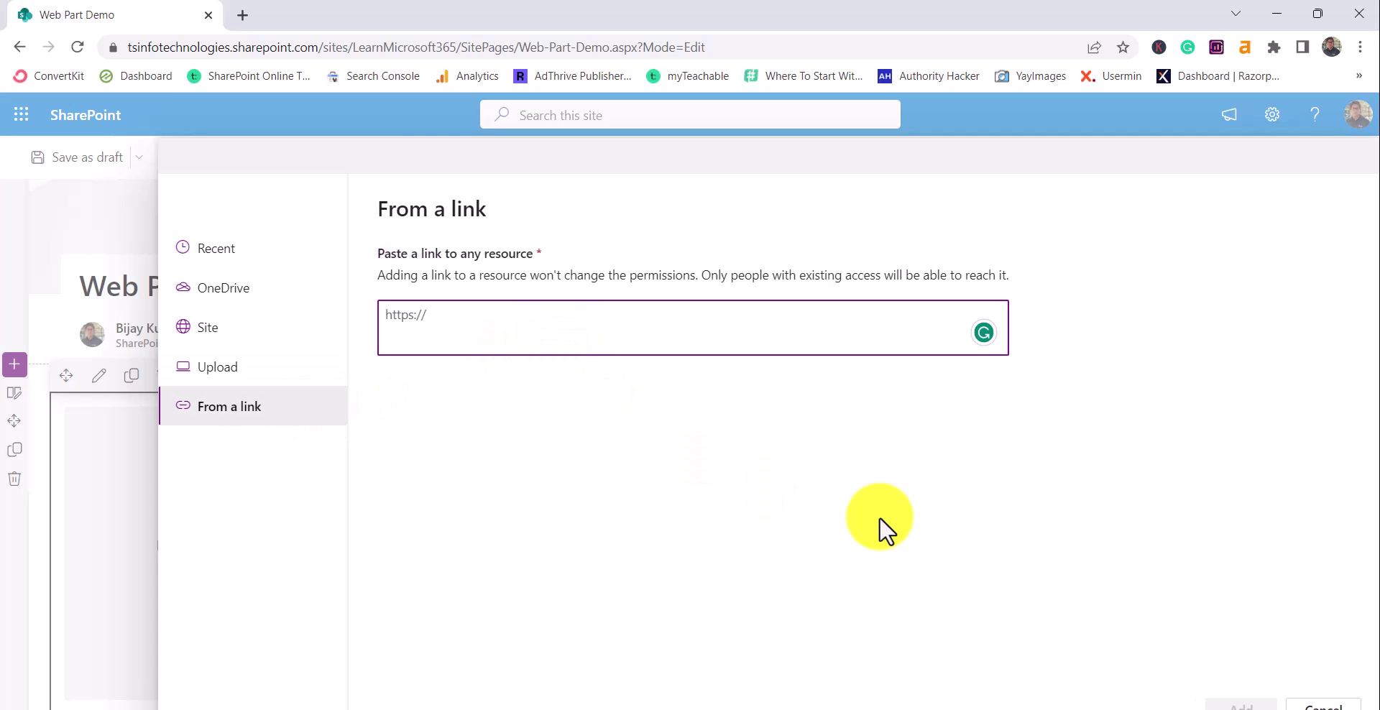
{"action": "left_click", "coordinate": [1346, 707]}
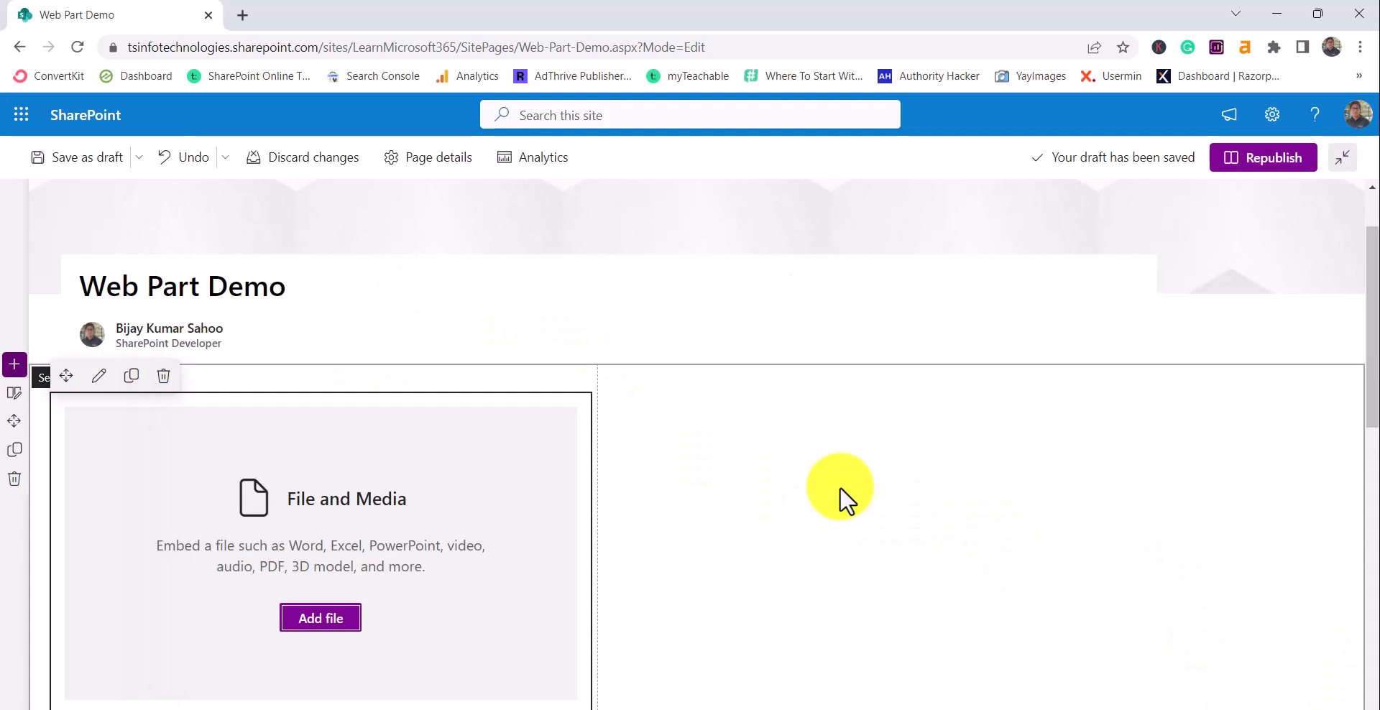
Open the File and Media web part's settings, view its Connect to source option, and start Add file.
{"action": "left_click", "coordinate": [97, 376]}
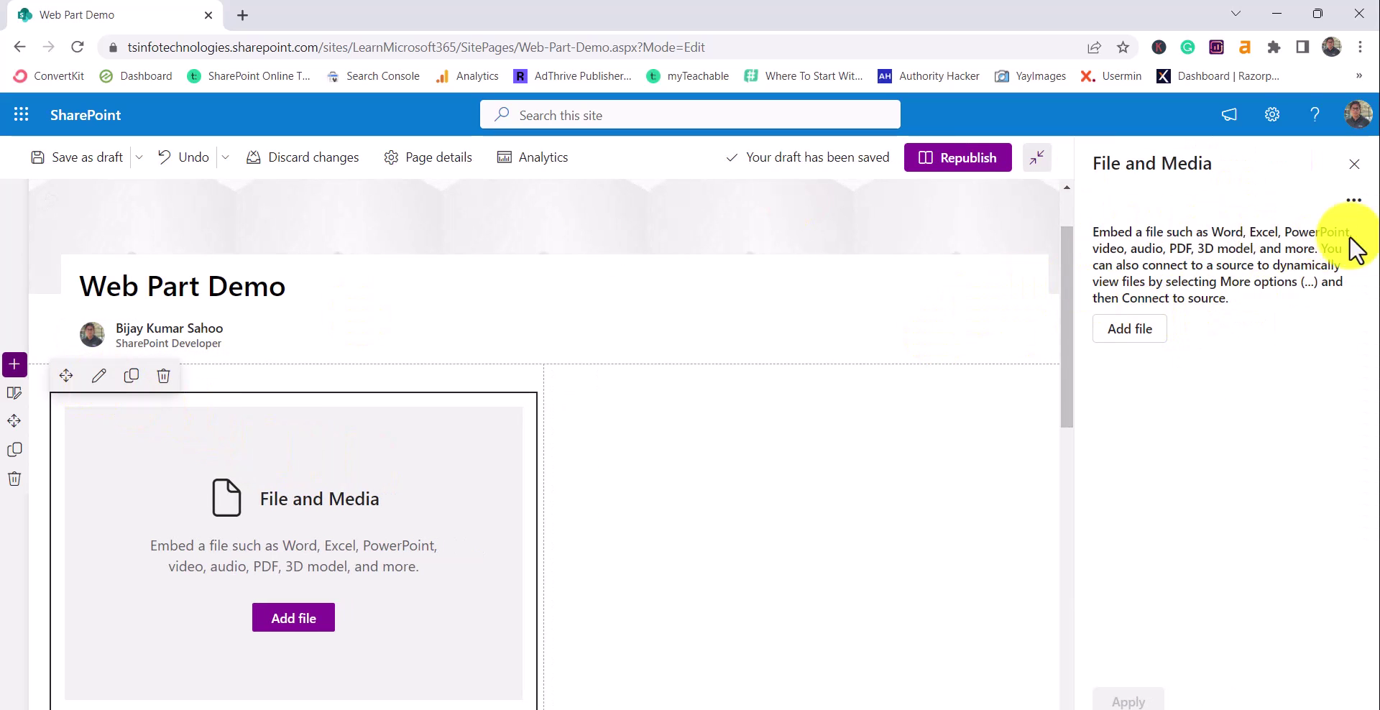
{"action": "left_click", "coordinate": [1355, 201]}
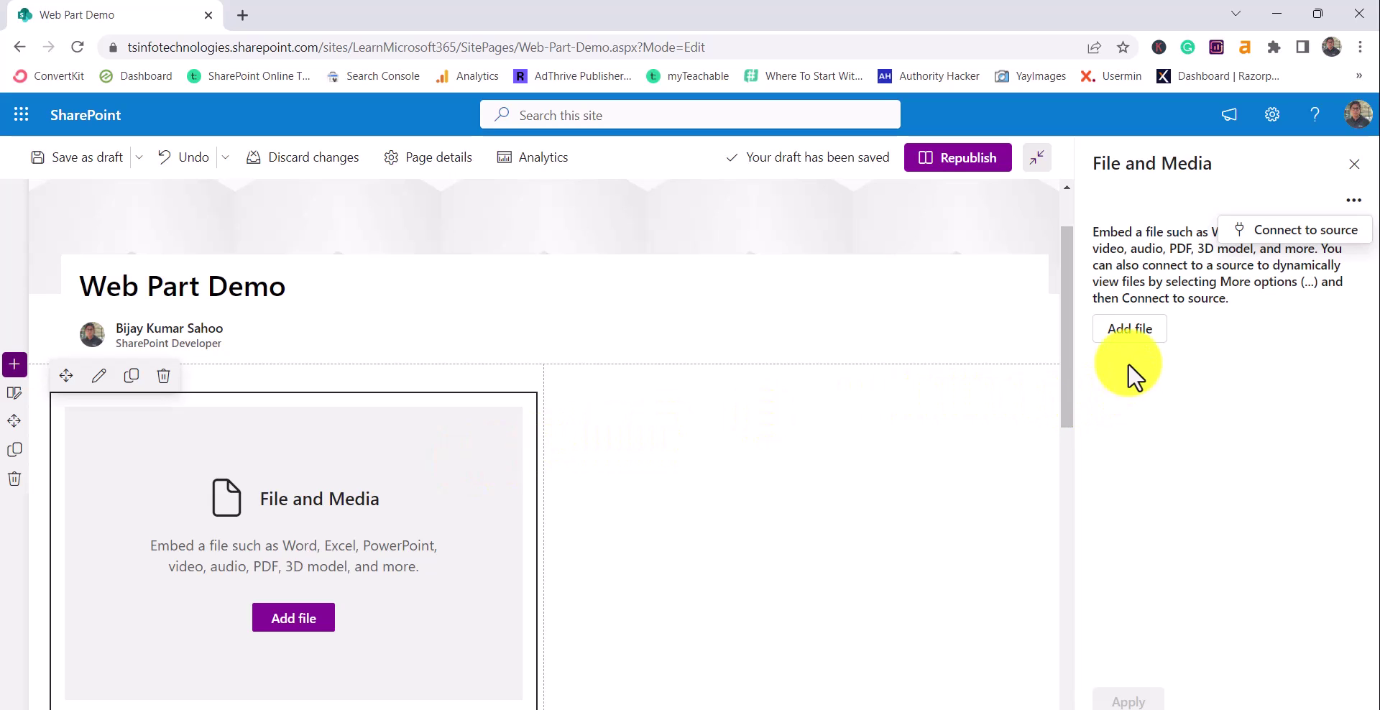
{"action": "left_click", "coordinate": [1129, 331]}
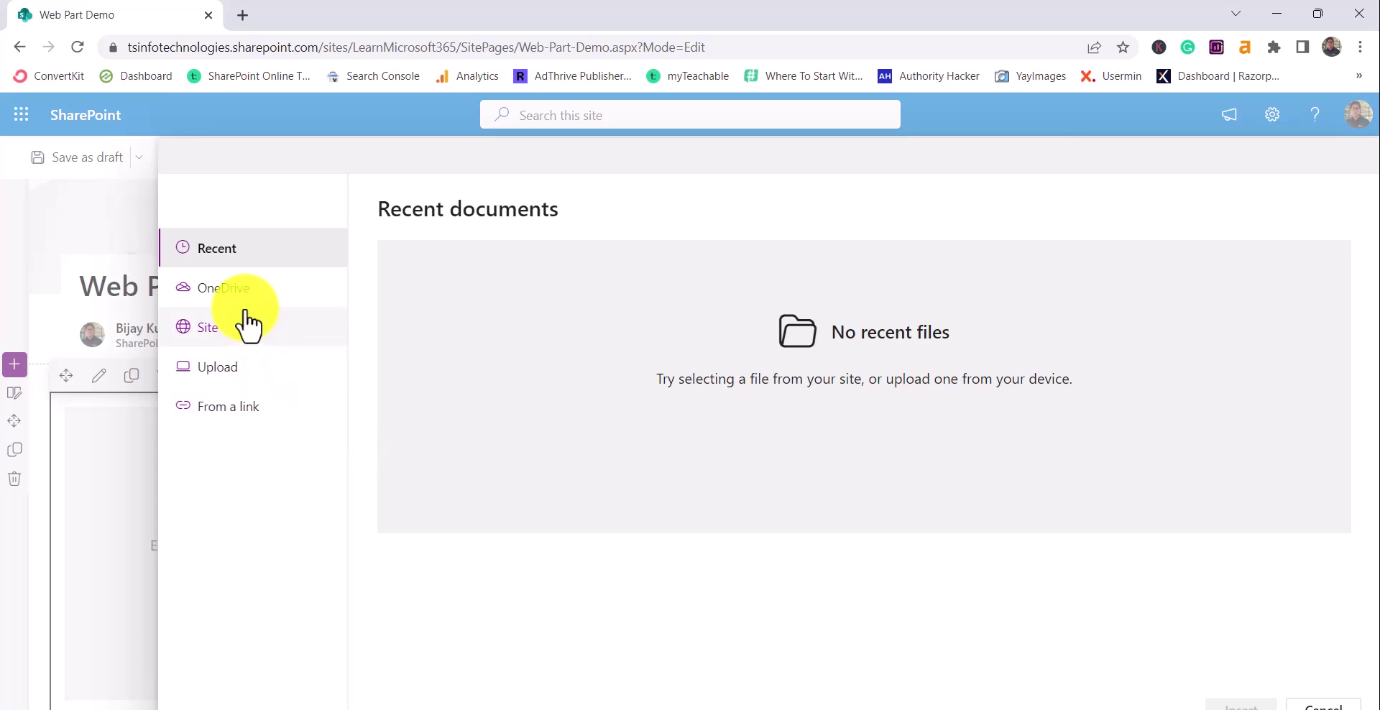
Upload Power Platform Training.pdf from the Daily Data folder into the File and Media web part.
{"action": "left_click", "coordinate": [239, 365]}
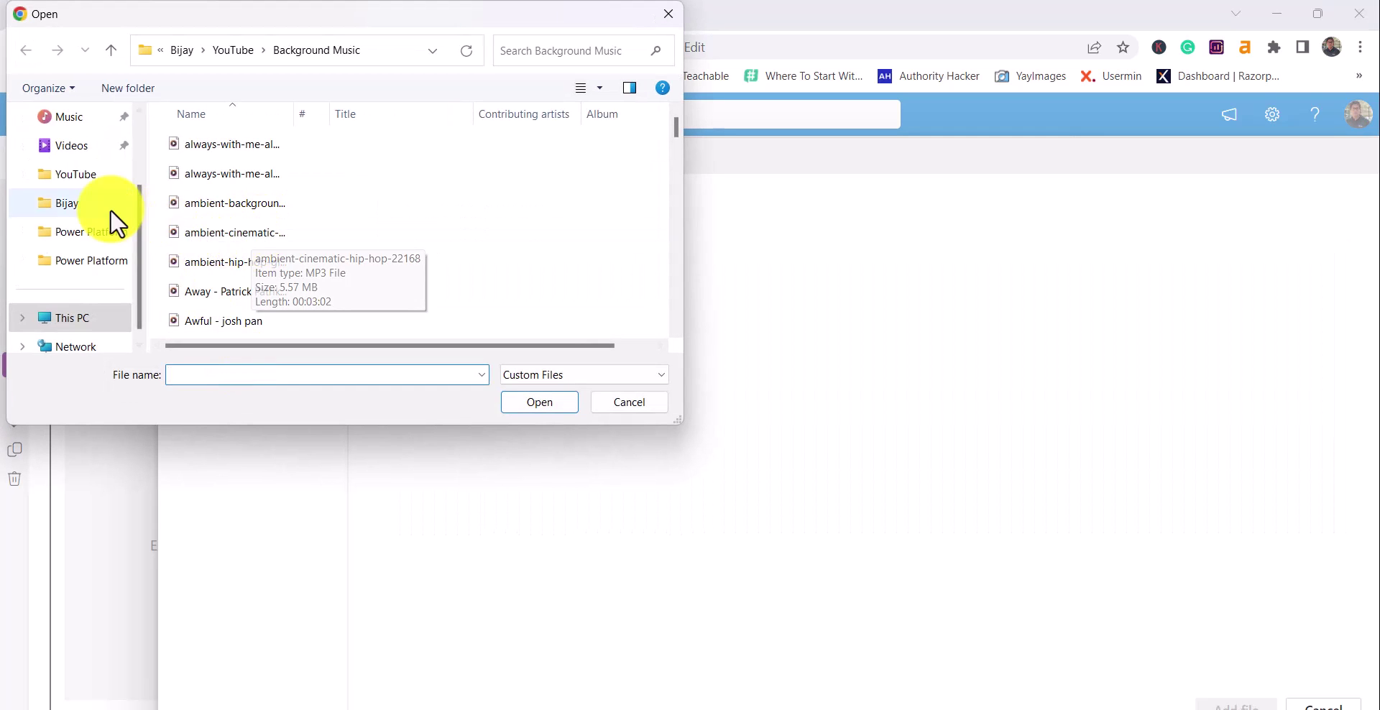
{"action": "left_click", "coordinate": [73, 205]}
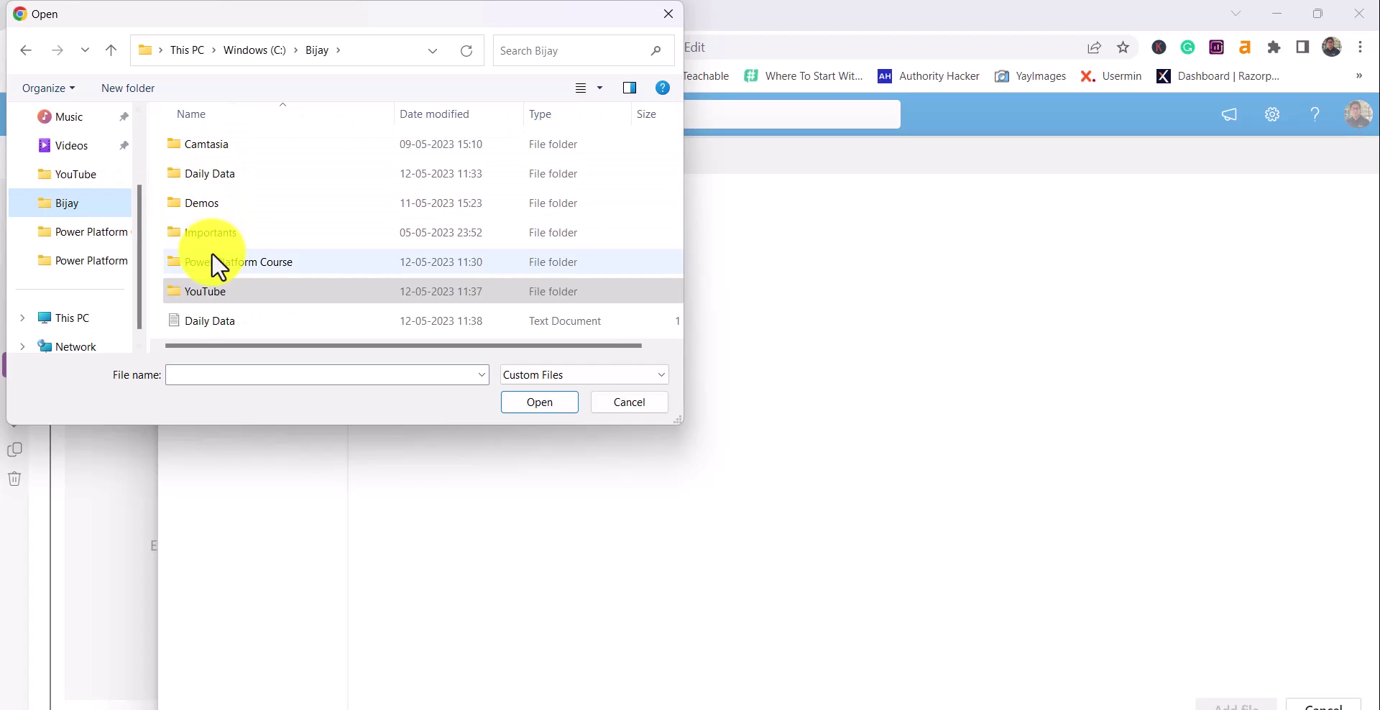
{"action": "double_click", "coordinate": [225, 174]}
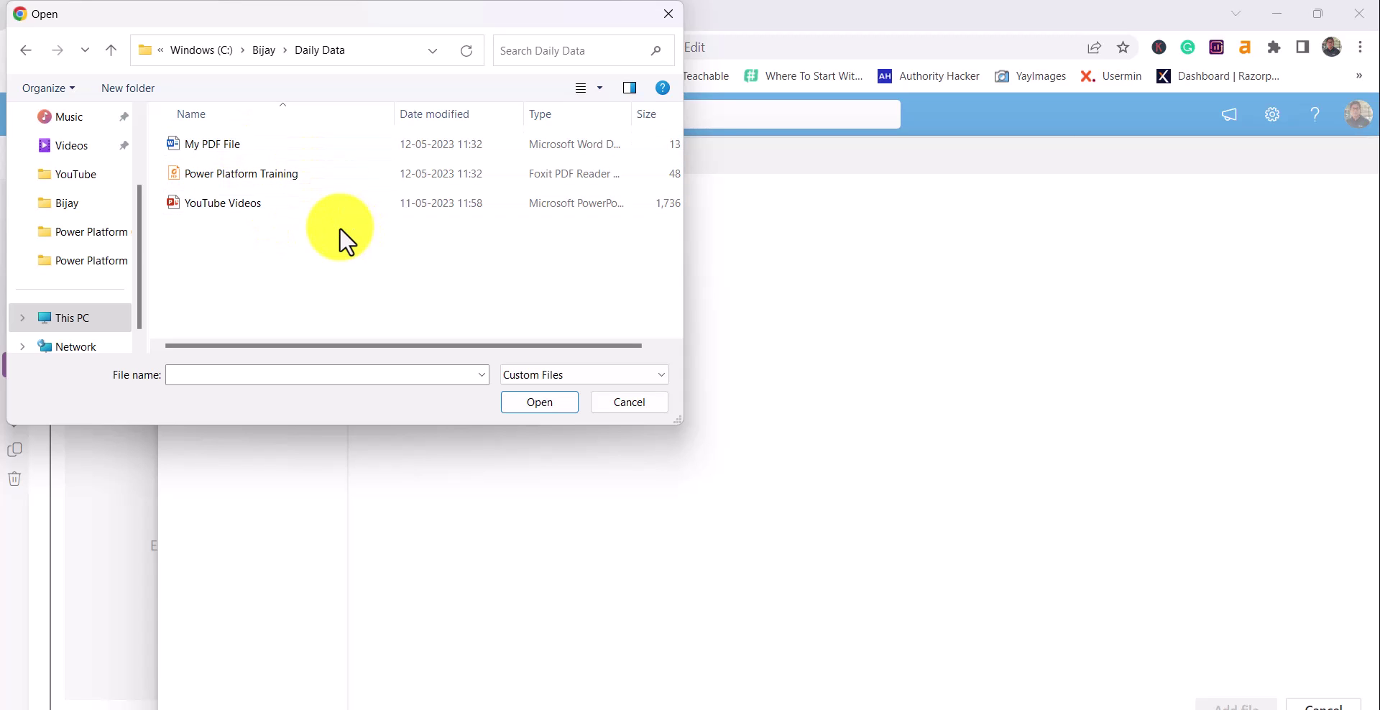
{"action": "left_click", "coordinate": [286, 180]}
{"action": "left_click", "coordinate": [541, 402]}
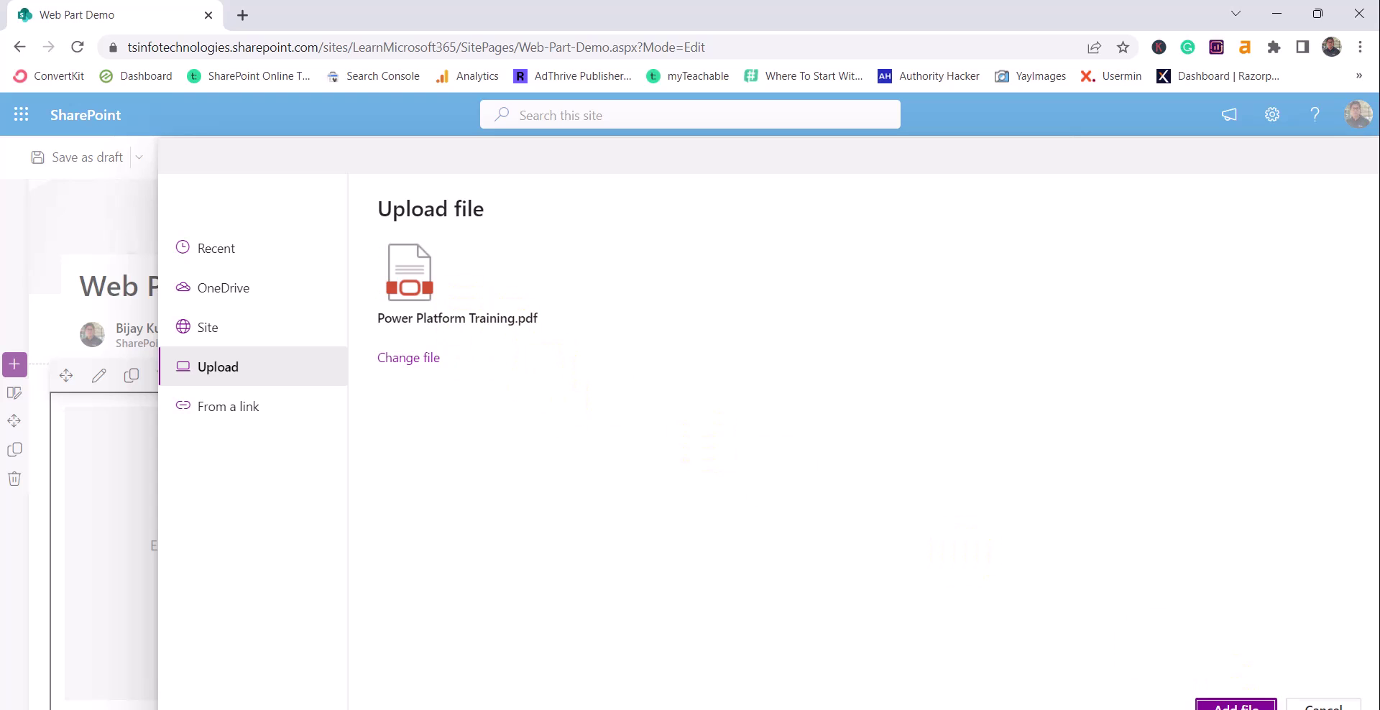
{"action": "left_click", "coordinate": [1233, 704]}
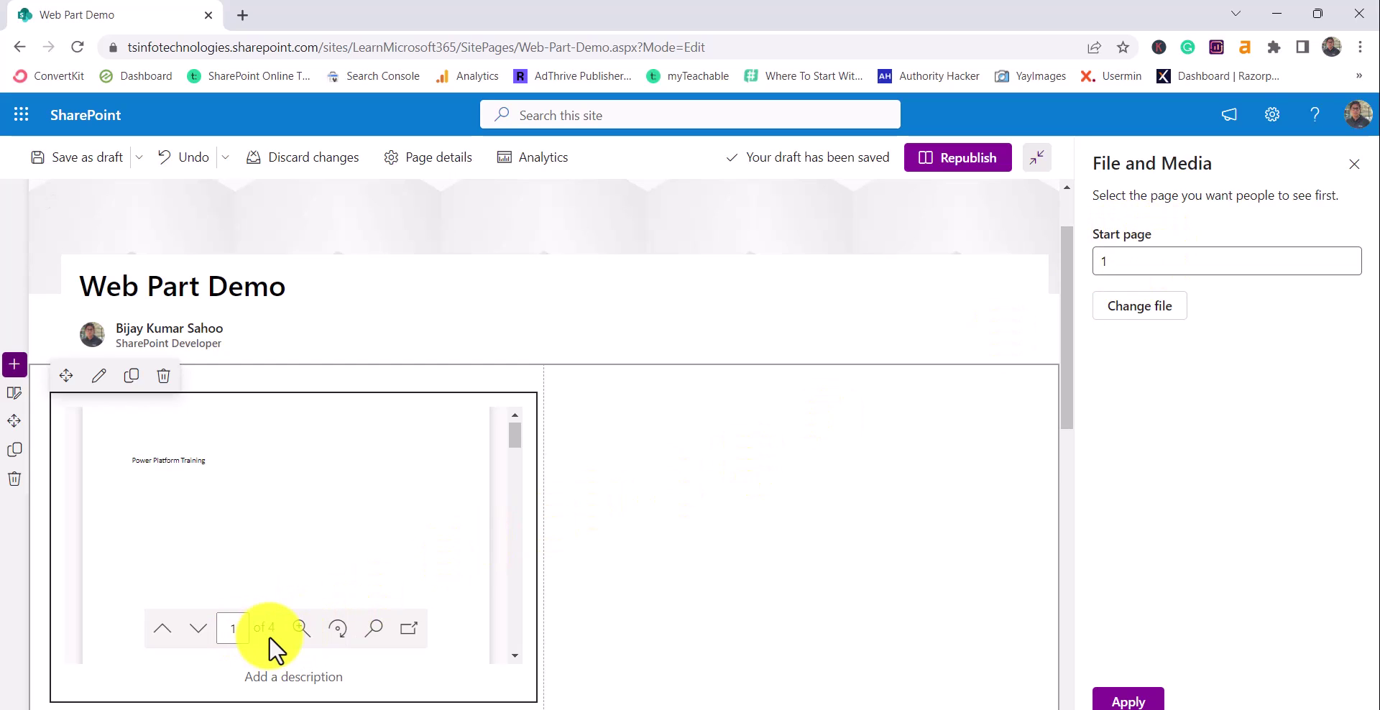
Set the embedded PDF's start page to 3 and apply it.
{"action": "left_click", "coordinate": [1349, 257]}
{"action": "left_click", "coordinate": [1349, 256]}
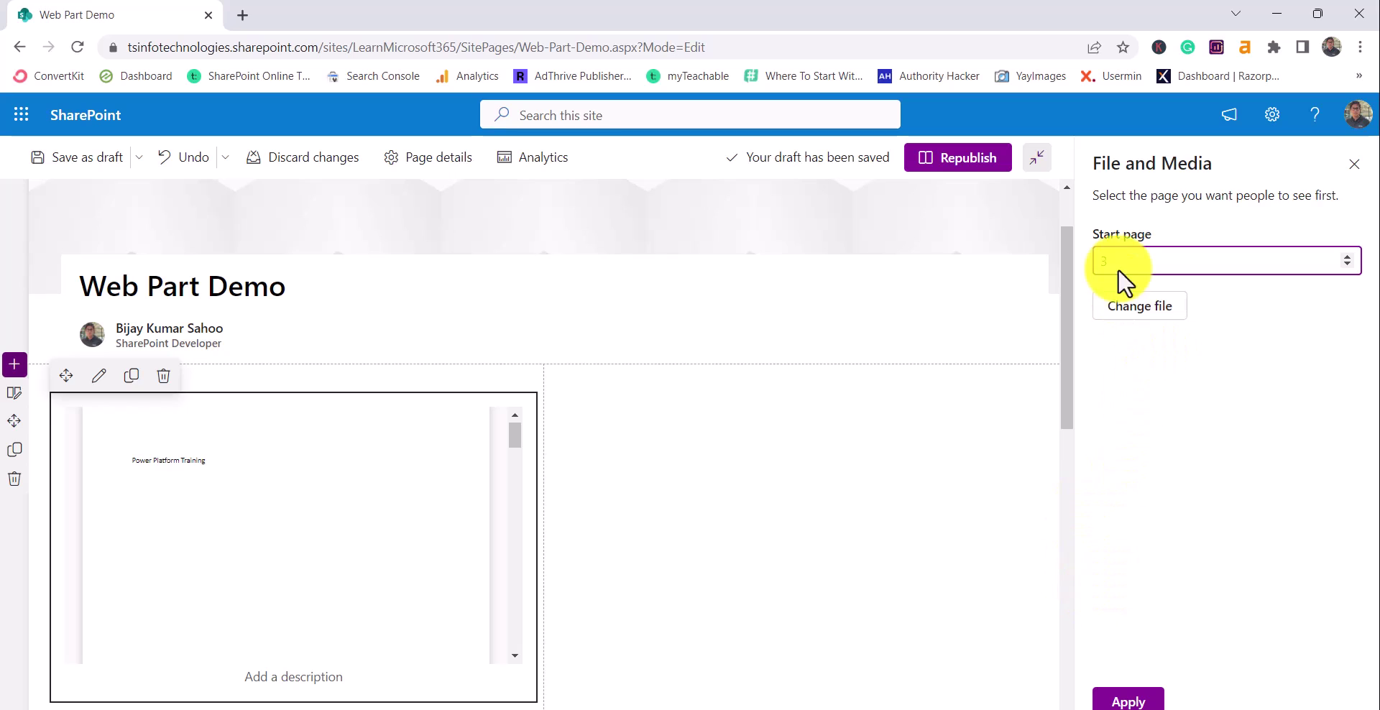
{"action": "left_click", "coordinate": [1130, 701]}
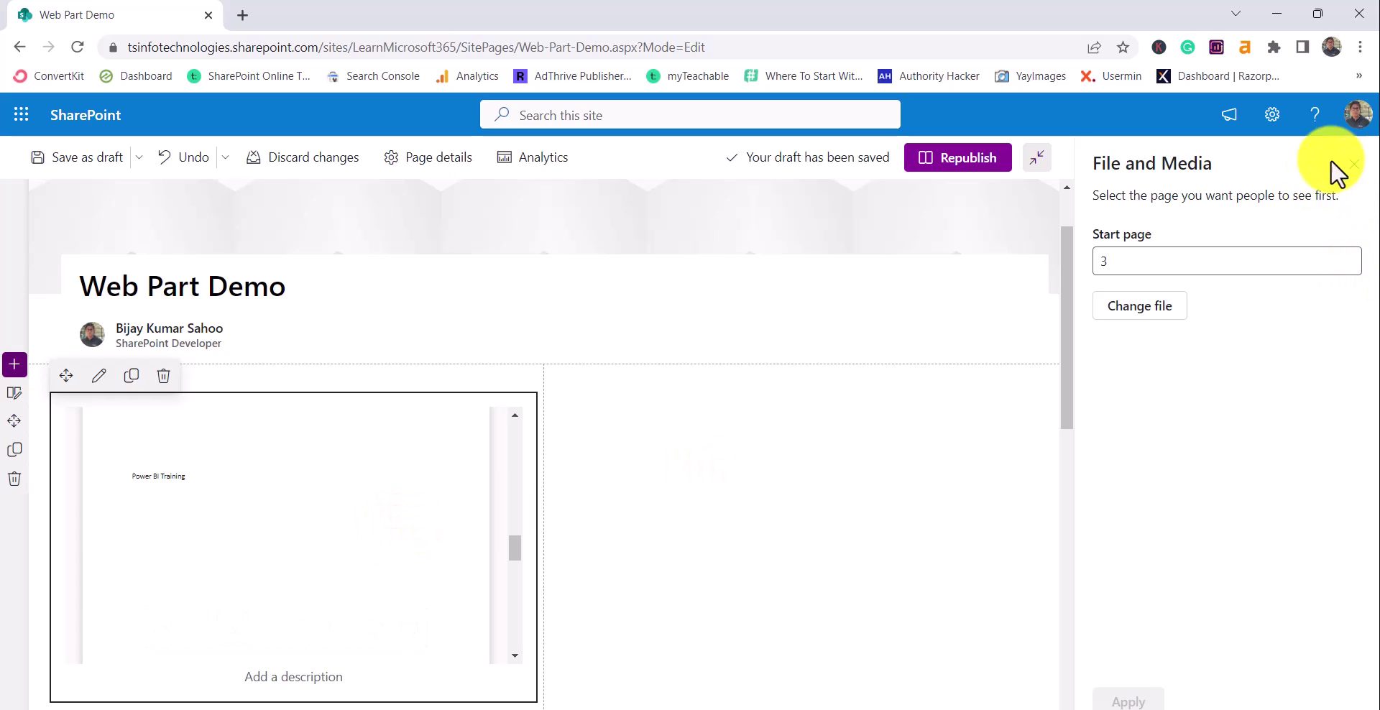
Replace the PDF with an uploaded YouTube Videos.pptx in the File and Media web part.
{"action": "left_click", "coordinate": [1139, 308]}
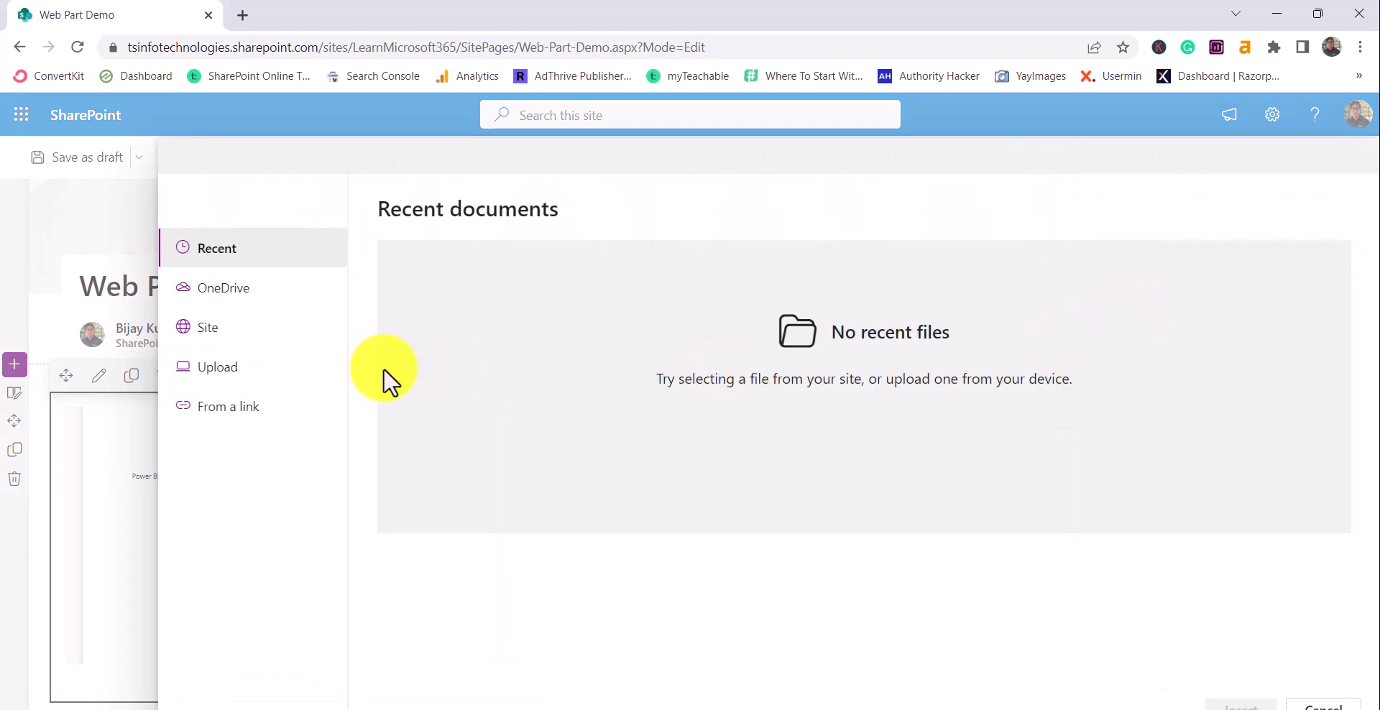
{"action": "left_click", "coordinate": [299, 372]}
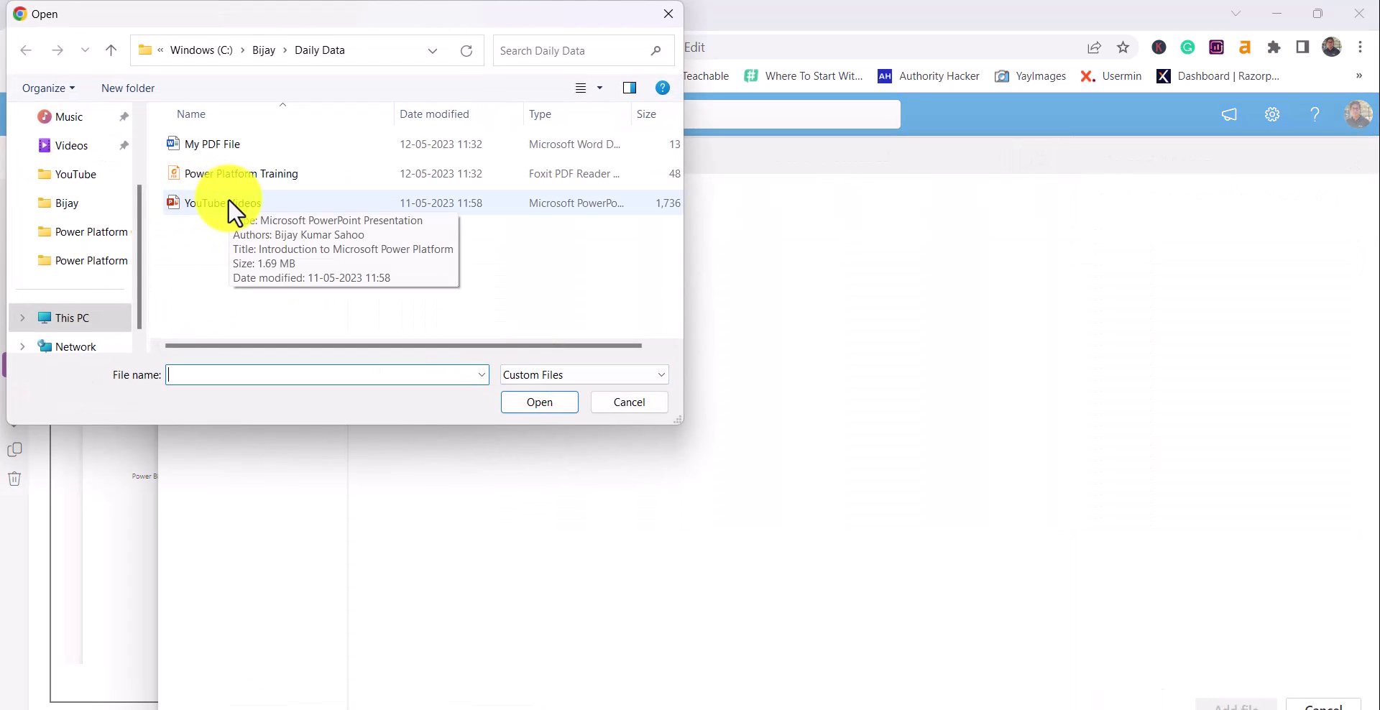
{"action": "left_click", "coordinate": [227, 198]}
{"action": "left_click", "coordinate": [549, 400]}
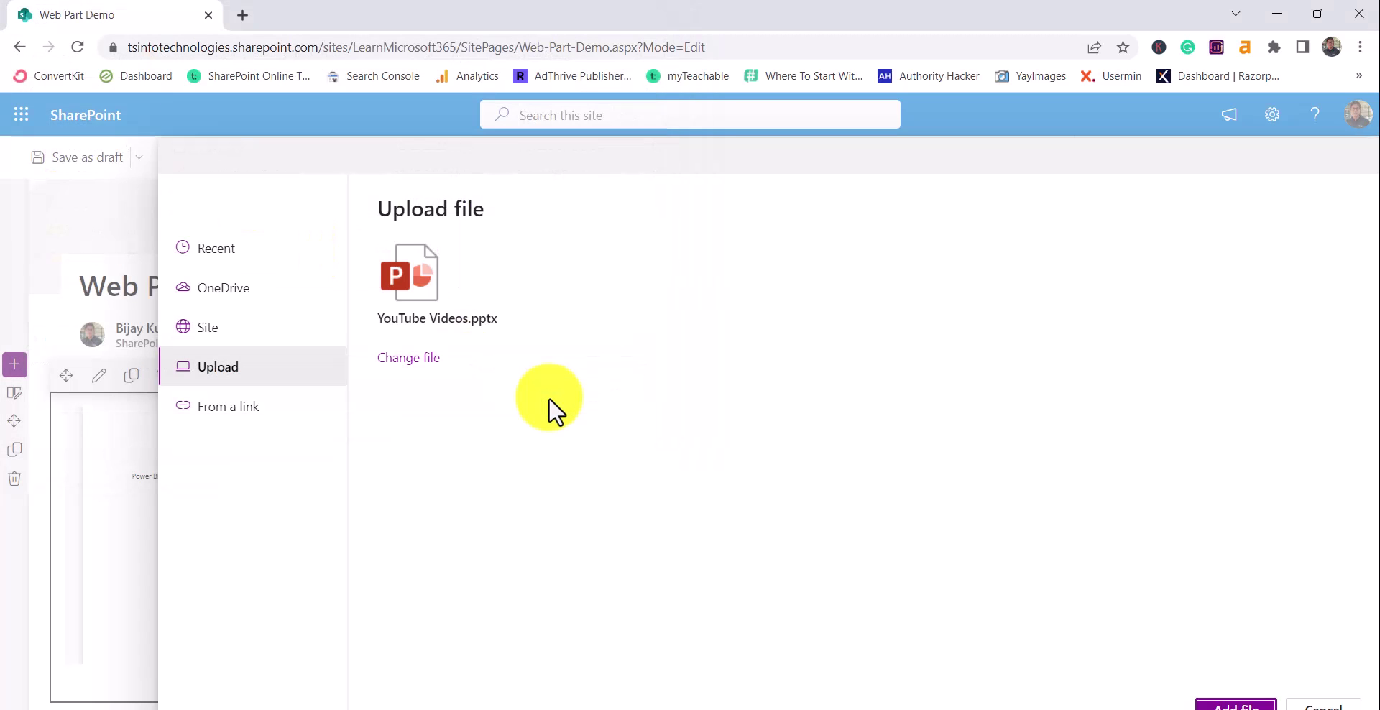
{"action": "left_click", "coordinate": [1238, 704]}
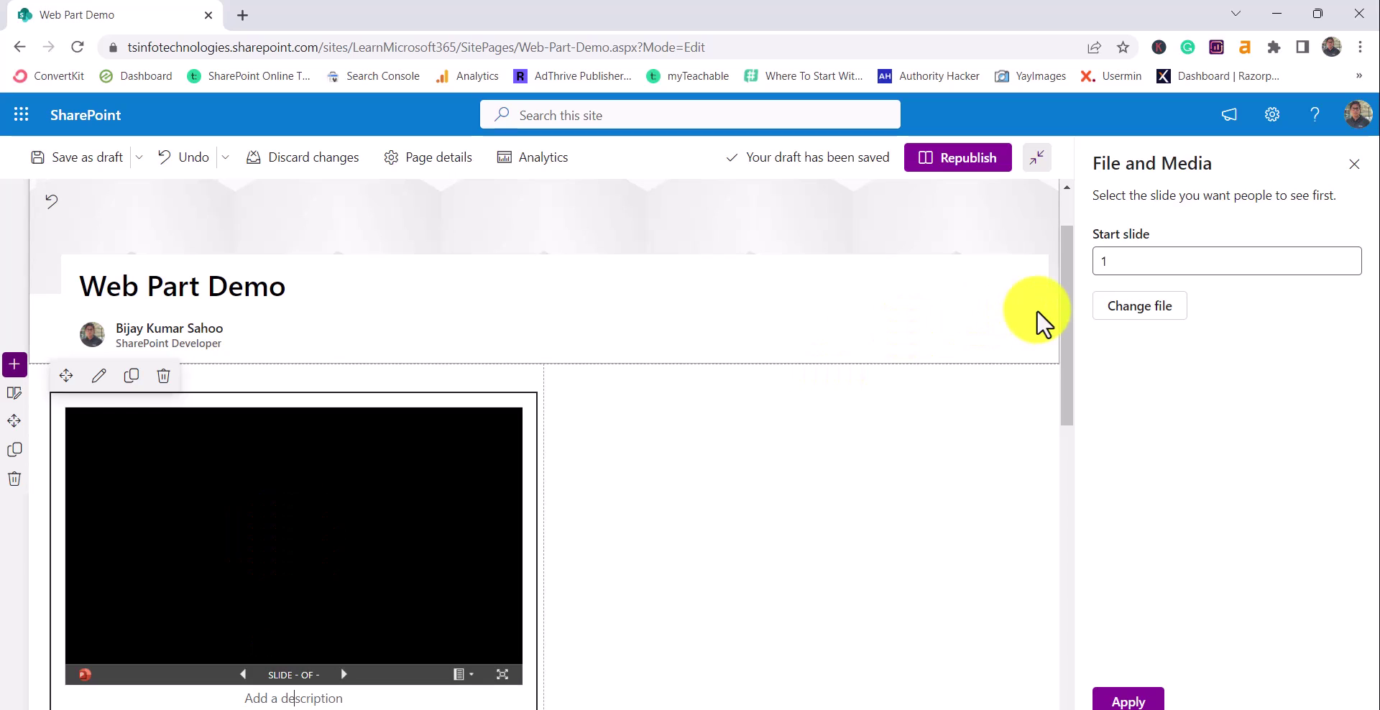
Set the presentation's start slide to 4, apply it, and republish the page.
{"action": "left_click", "coordinate": [1348, 256]}
{"action": "left_click", "coordinate": [1348, 257]}
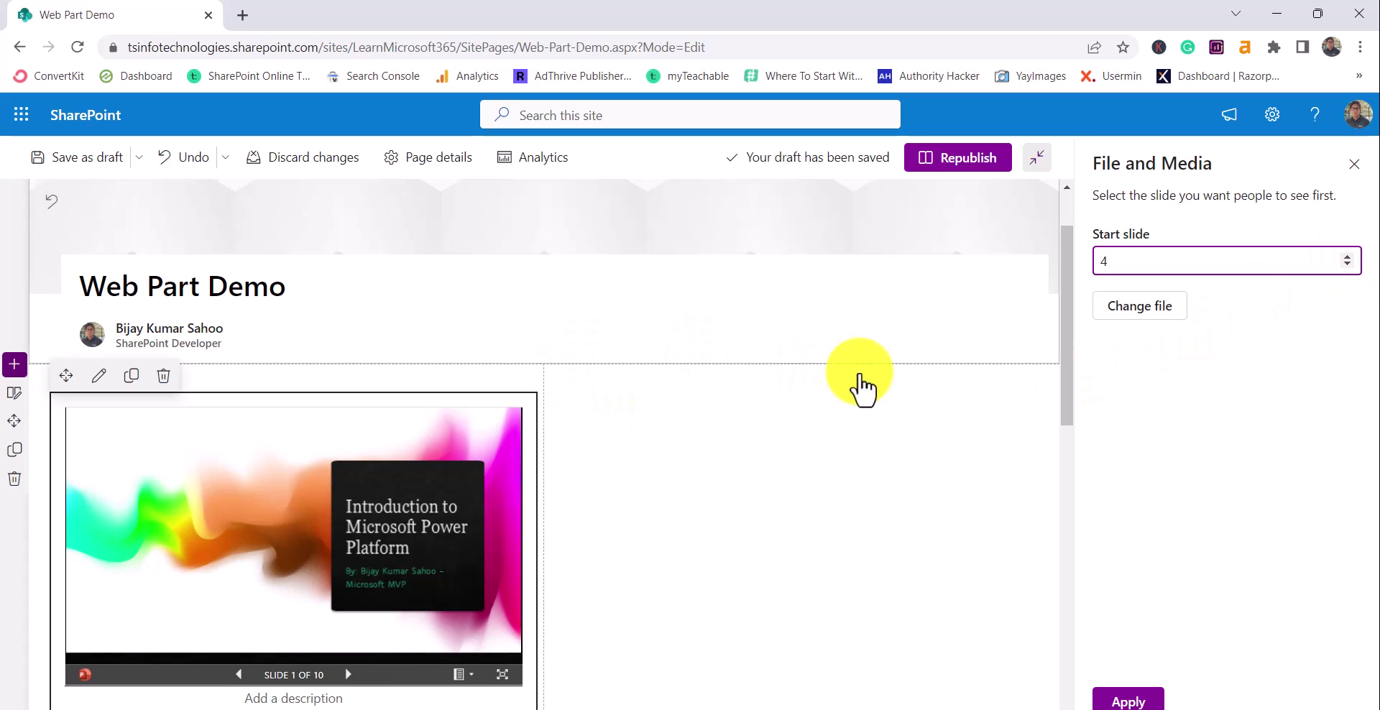
{"action": "left_click", "coordinate": [1134, 681]}
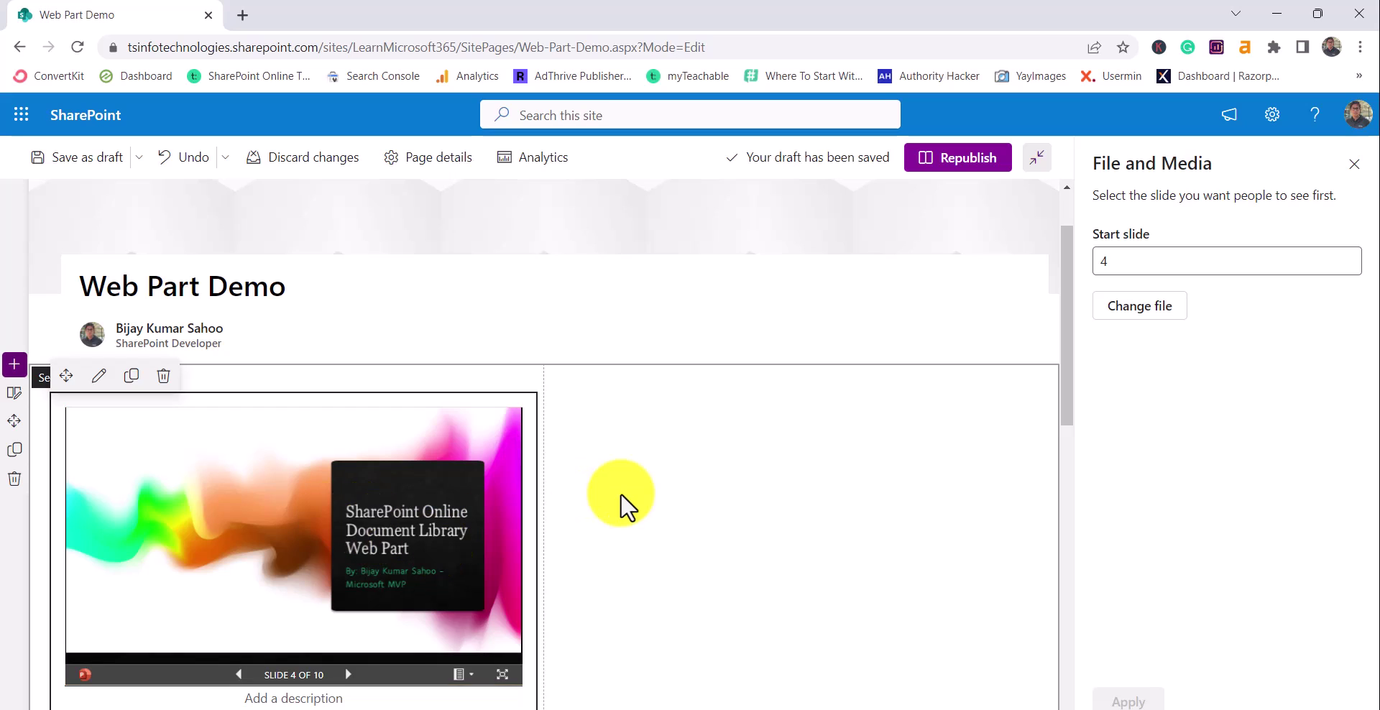
{"action": "left_click", "coordinate": [956, 160]}
{"action": "scroll", "coordinate": [736, 416], "scroll_direction": "down", "scroll_amount": 2}
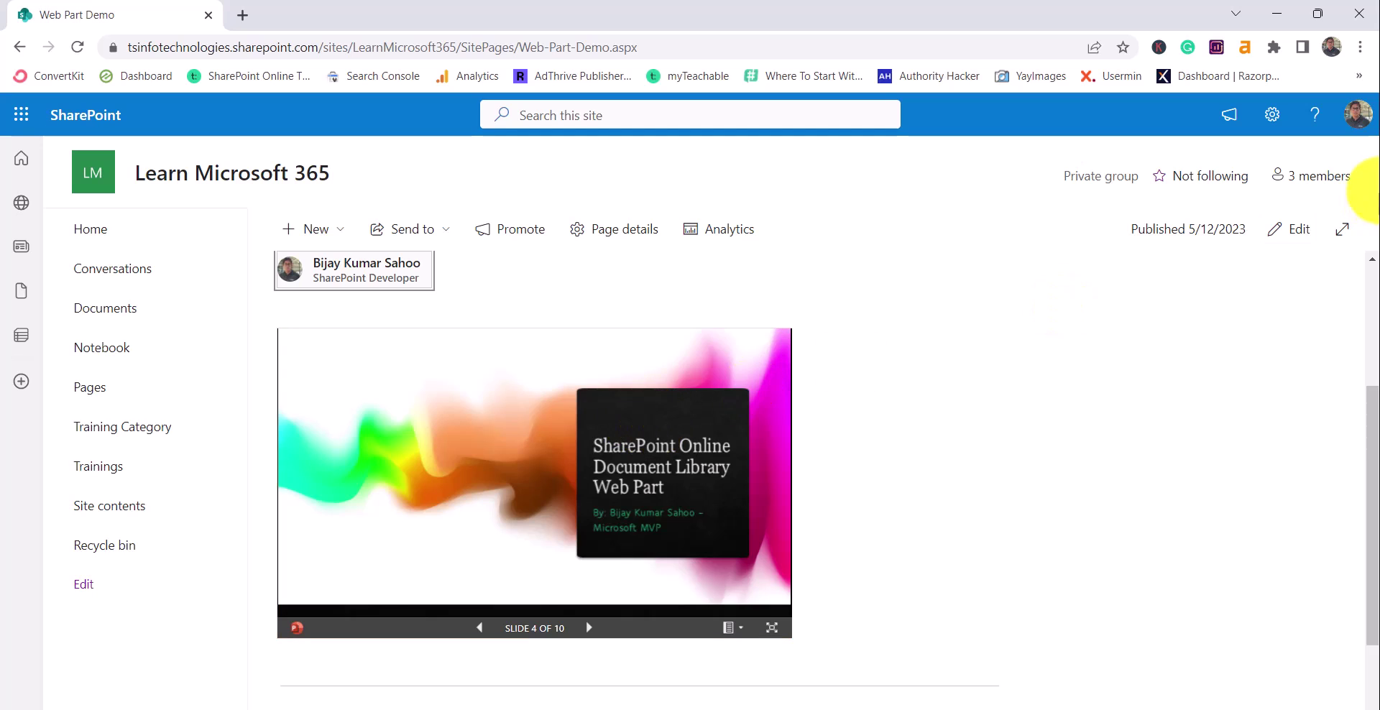
Return the page to edit mode and open the slide deck web part's properties.
{"action": "left_click", "coordinate": [1292, 230]}
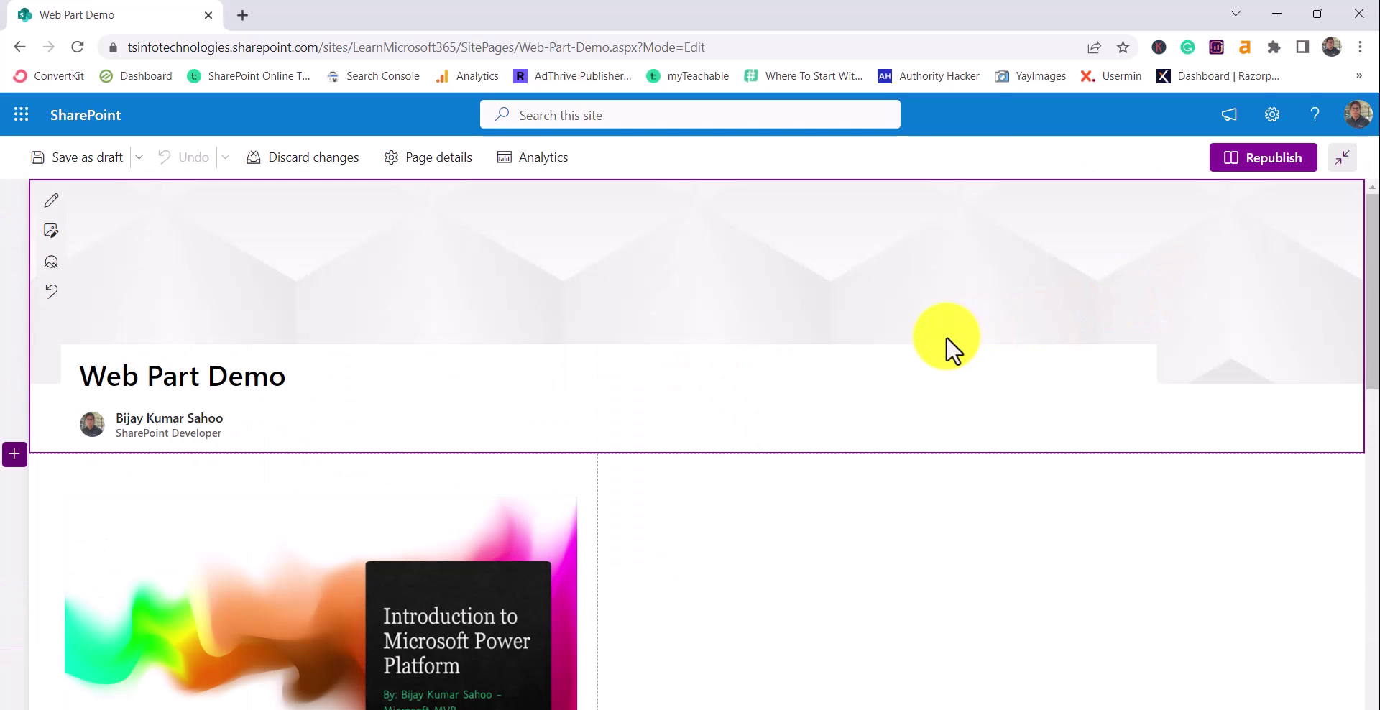
{"action": "scroll", "coordinate": [946, 337], "scroll_direction": "down", "scroll_amount": 2}
{"action": "left_click", "coordinate": [532, 406]}
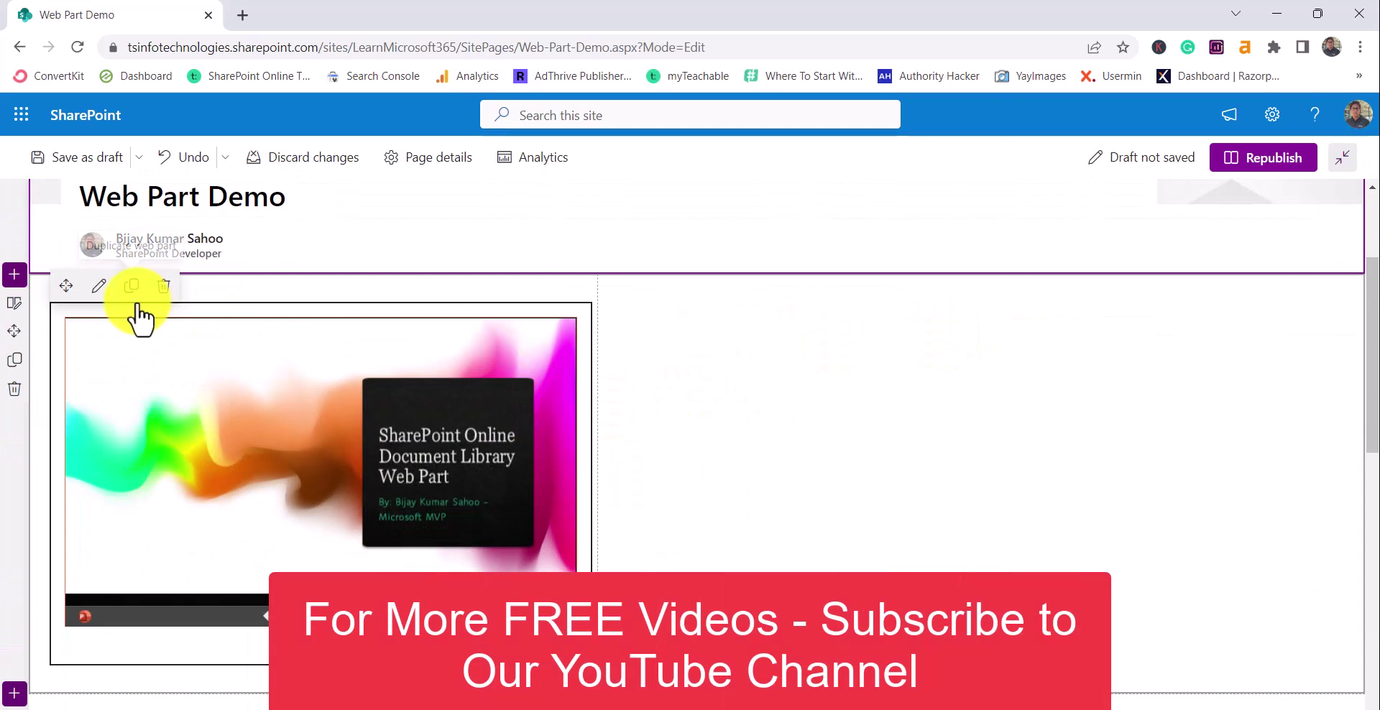
{"action": "left_click", "coordinate": [99, 286]}
Replace the deck with Away - Patrick Patrikios.mp3 uploaded from the Background Music folder.
{"action": "left_click", "coordinate": [1146, 302]}
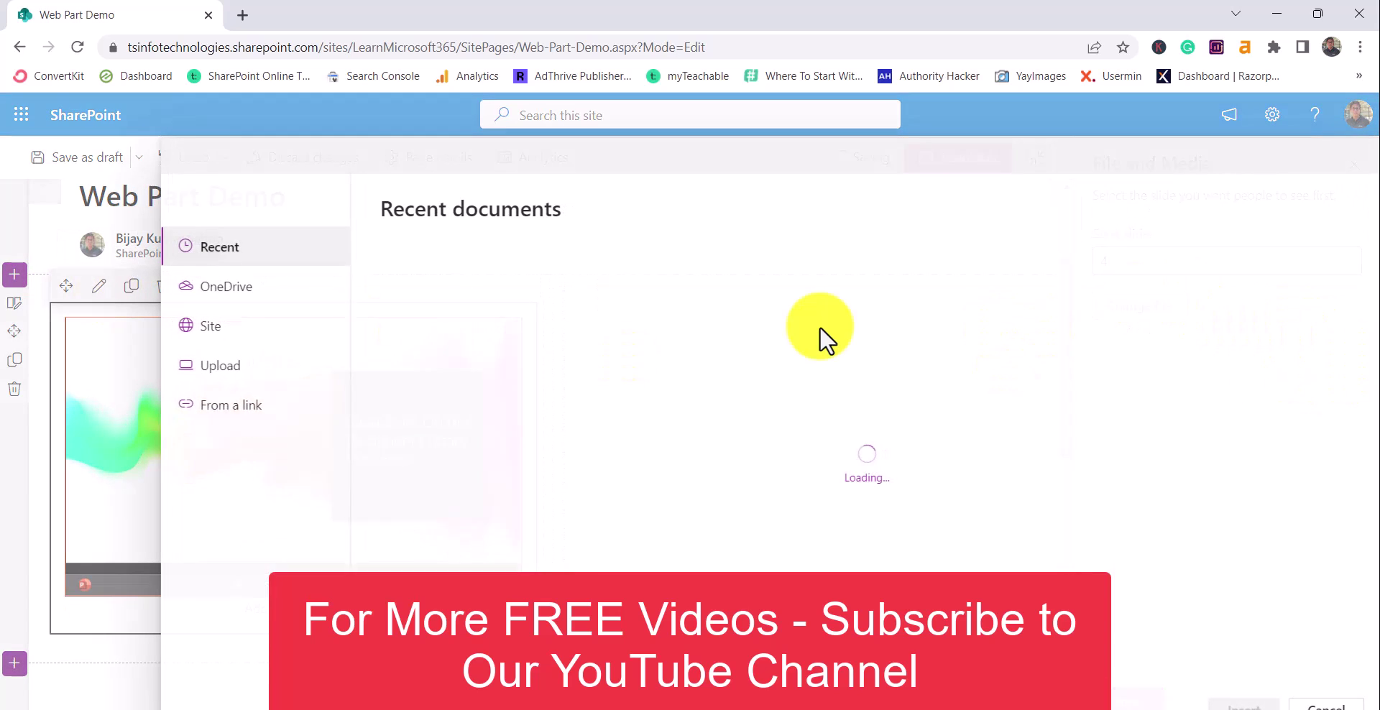
{"action": "left_click", "coordinate": [264, 371]}
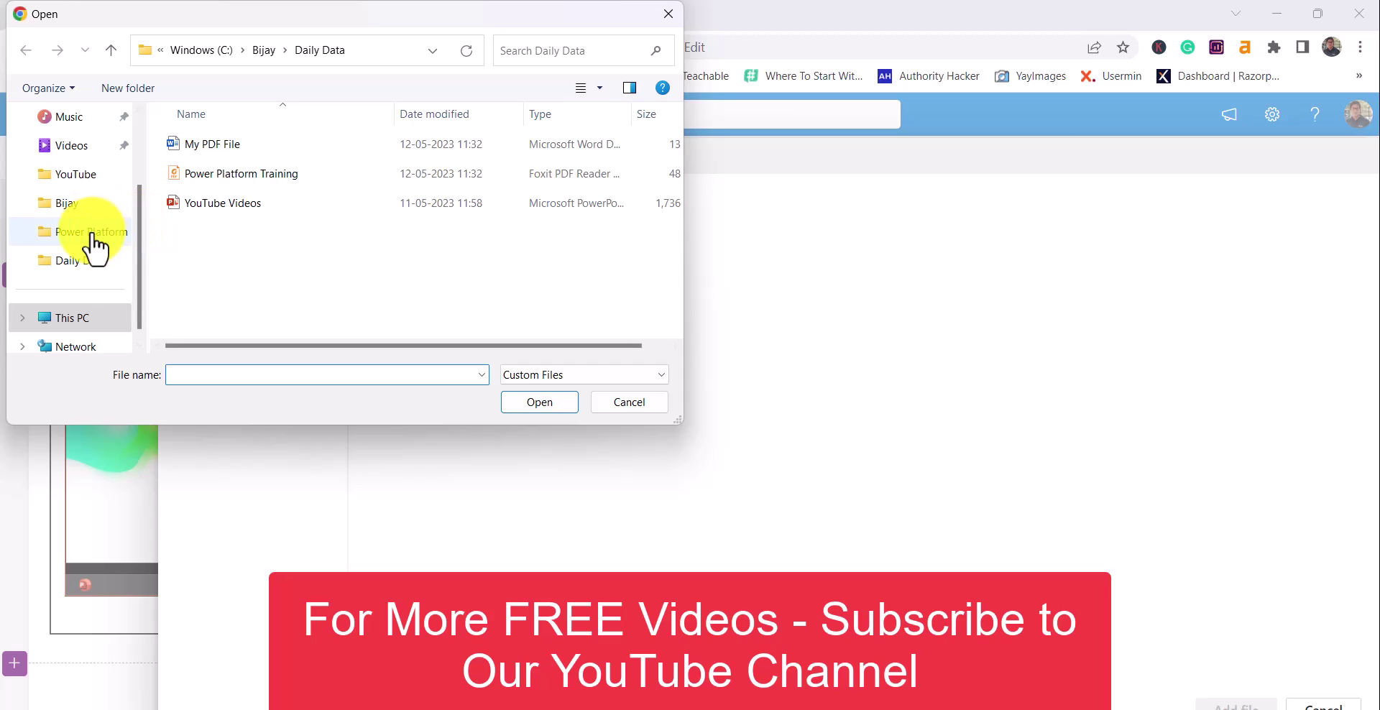
{"action": "left_click", "coordinate": [92, 175]}
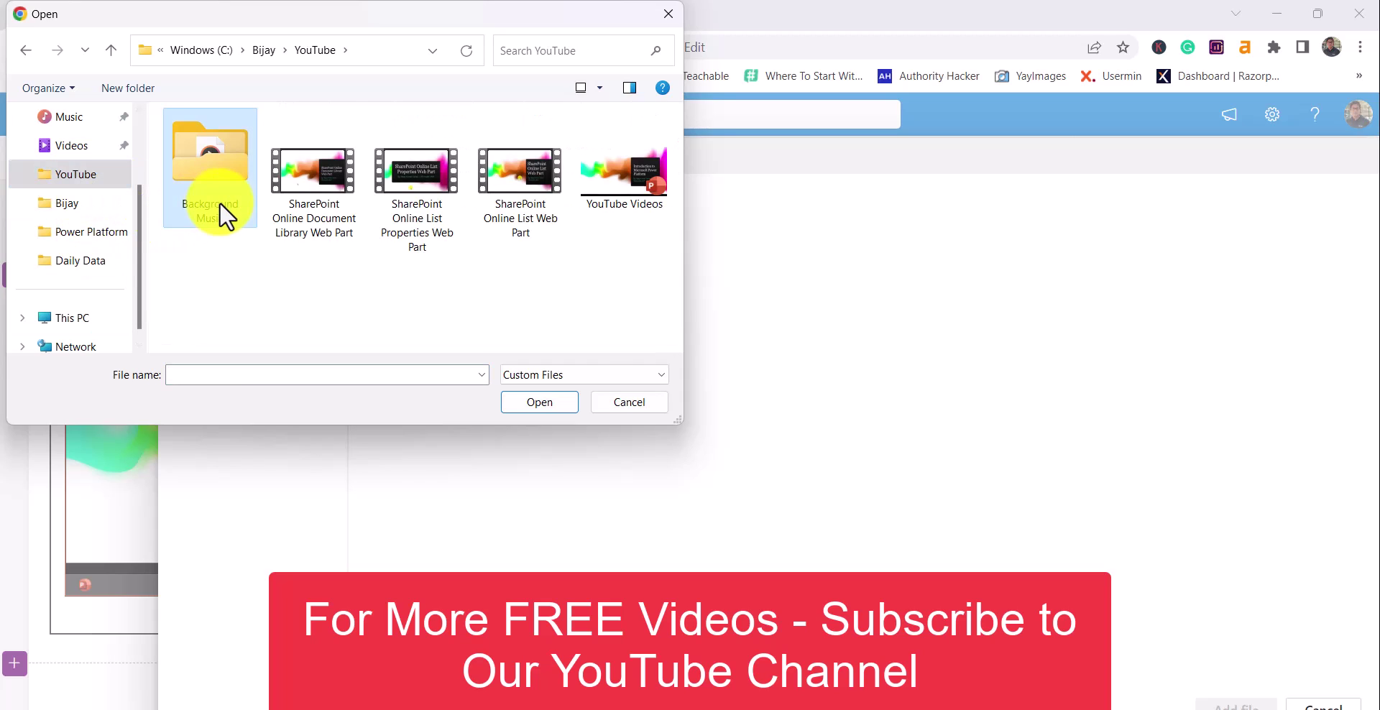
{"action": "double_click", "coordinate": [217, 201]}
{"action": "left_click", "coordinate": [253, 289]}
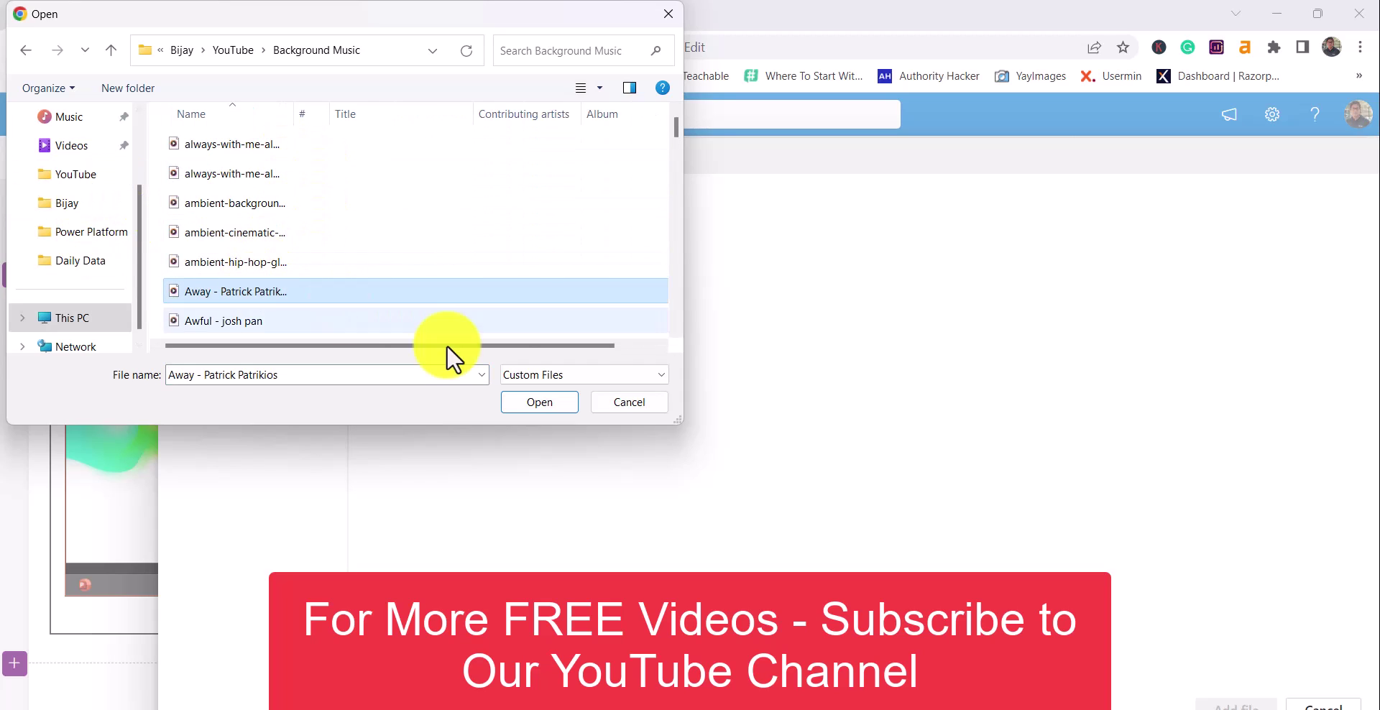
{"action": "left_click", "coordinate": [557, 405]}
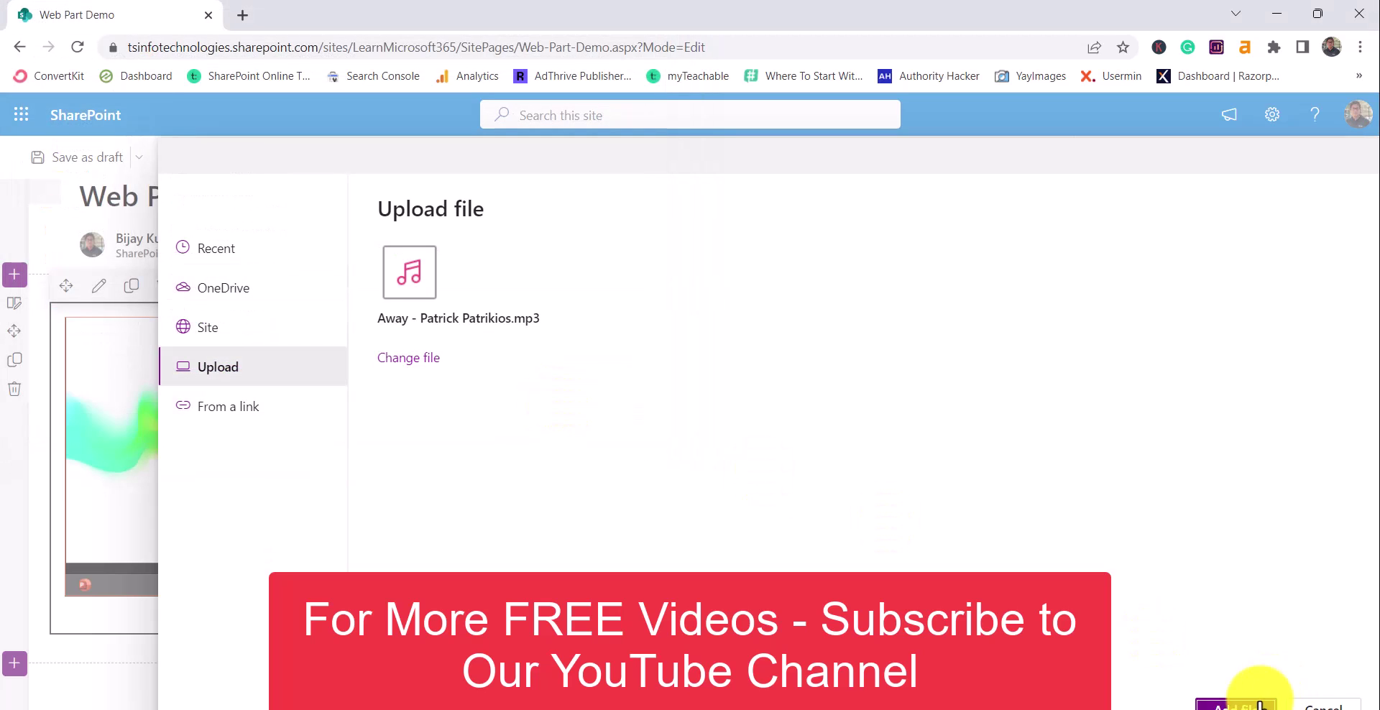
{"action": "left_click", "coordinate": [1239, 704]}
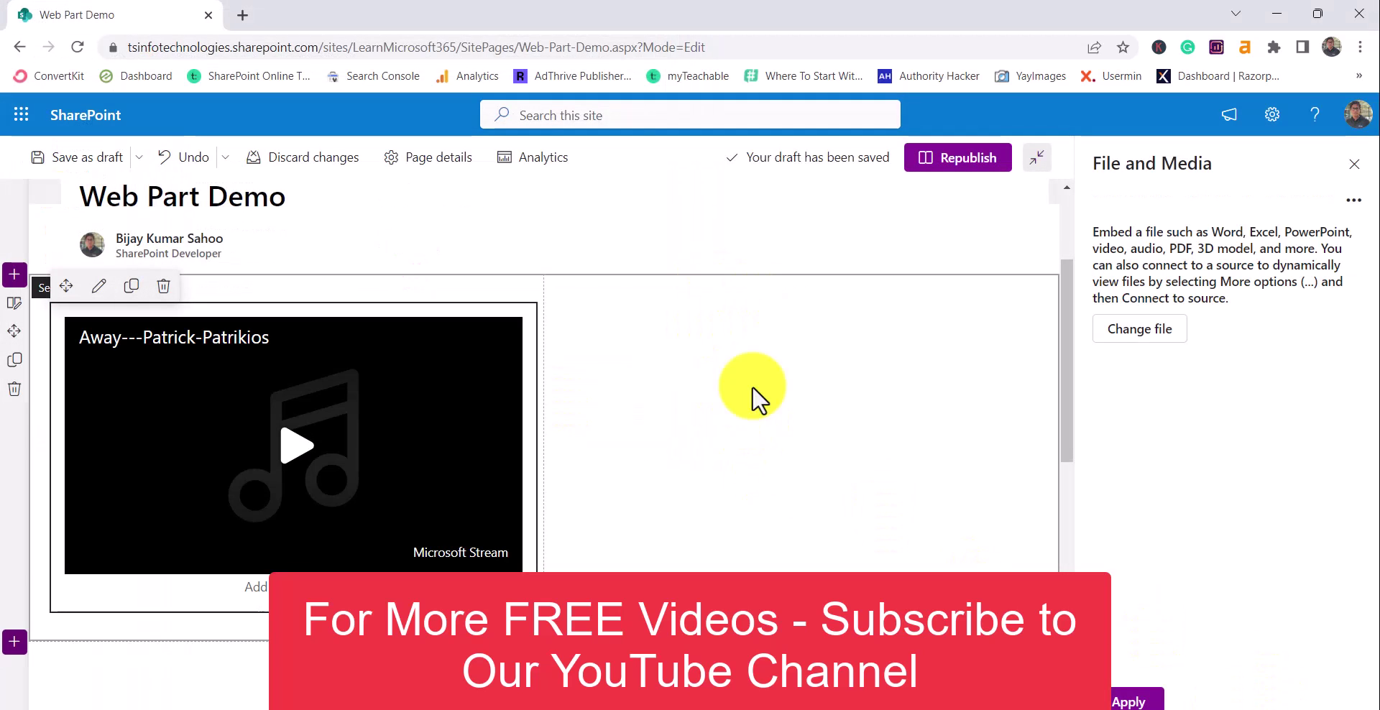
Play the Away - Patrick Patrikios audio to test it, apply the change, and republish the page.
{"action": "left_click", "coordinate": [411, 379]}
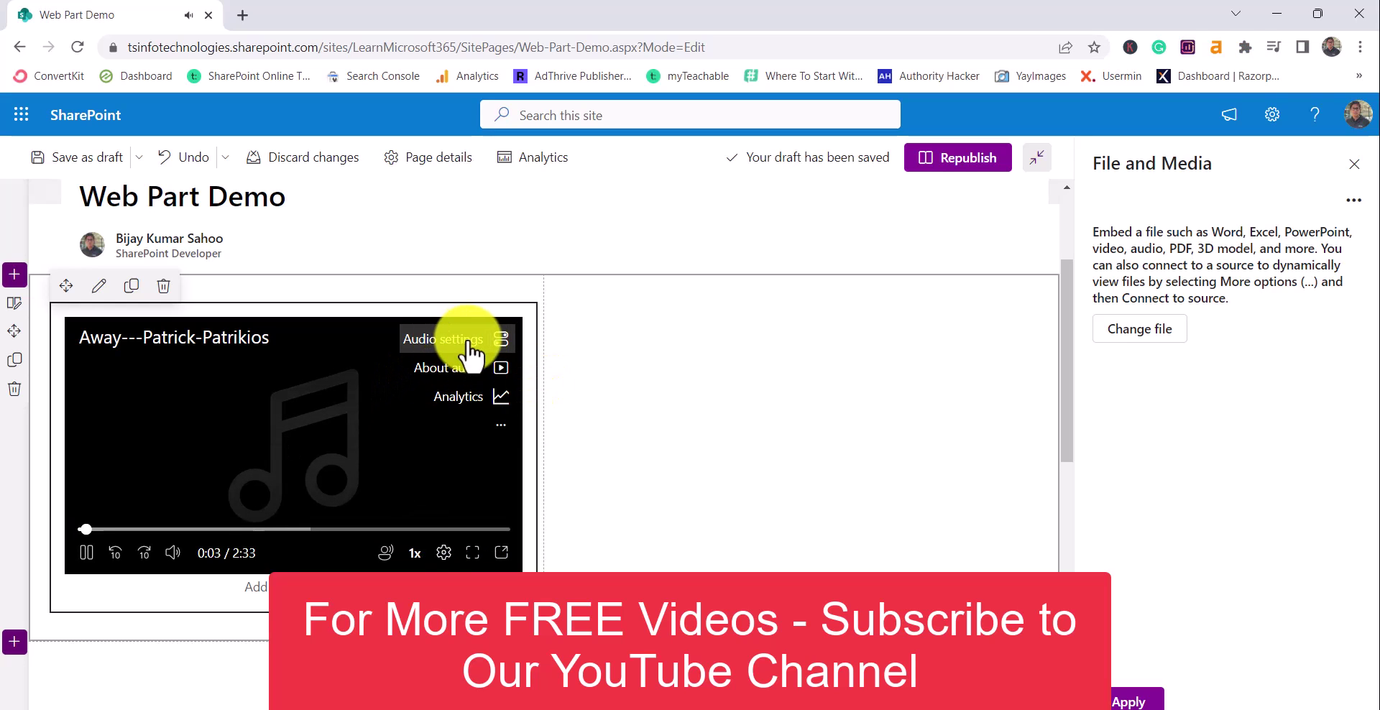
{"action": "left_click", "coordinate": [1141, 699]}
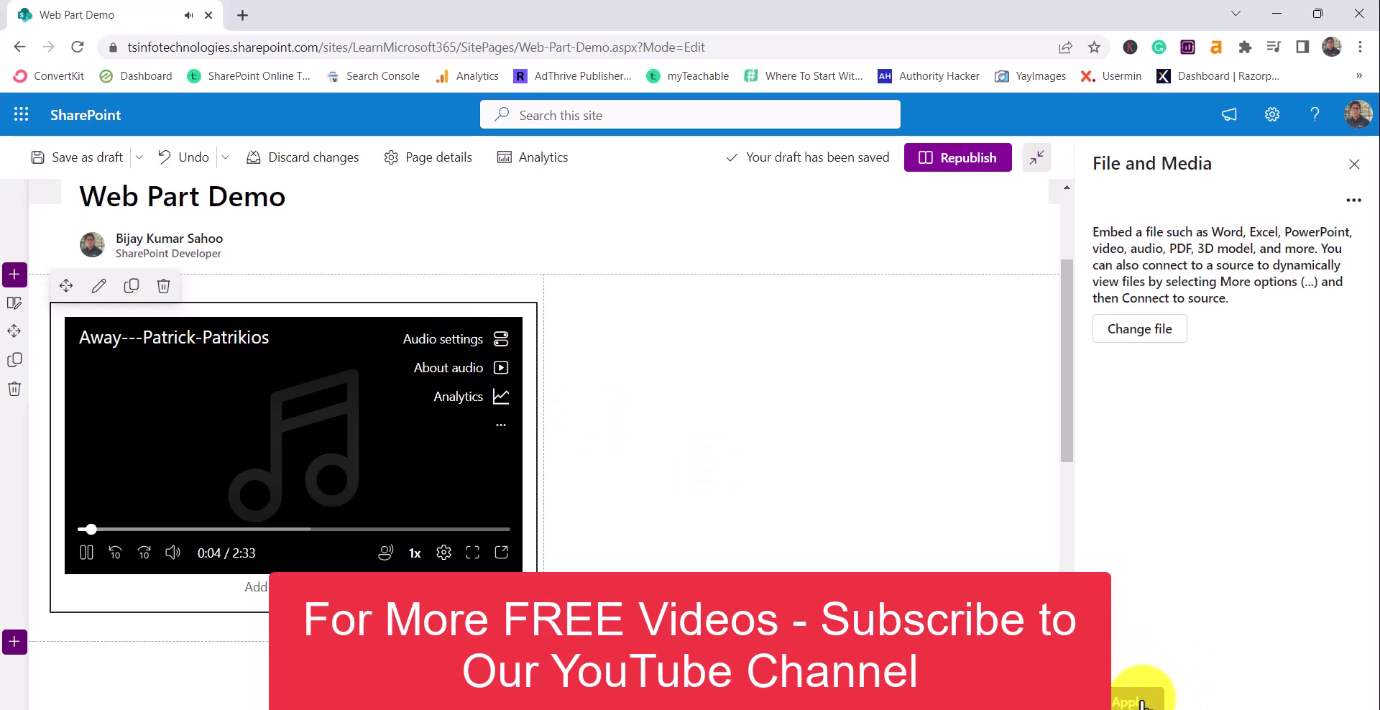
{"action": "left_click", "coordinate": [927, 167]}
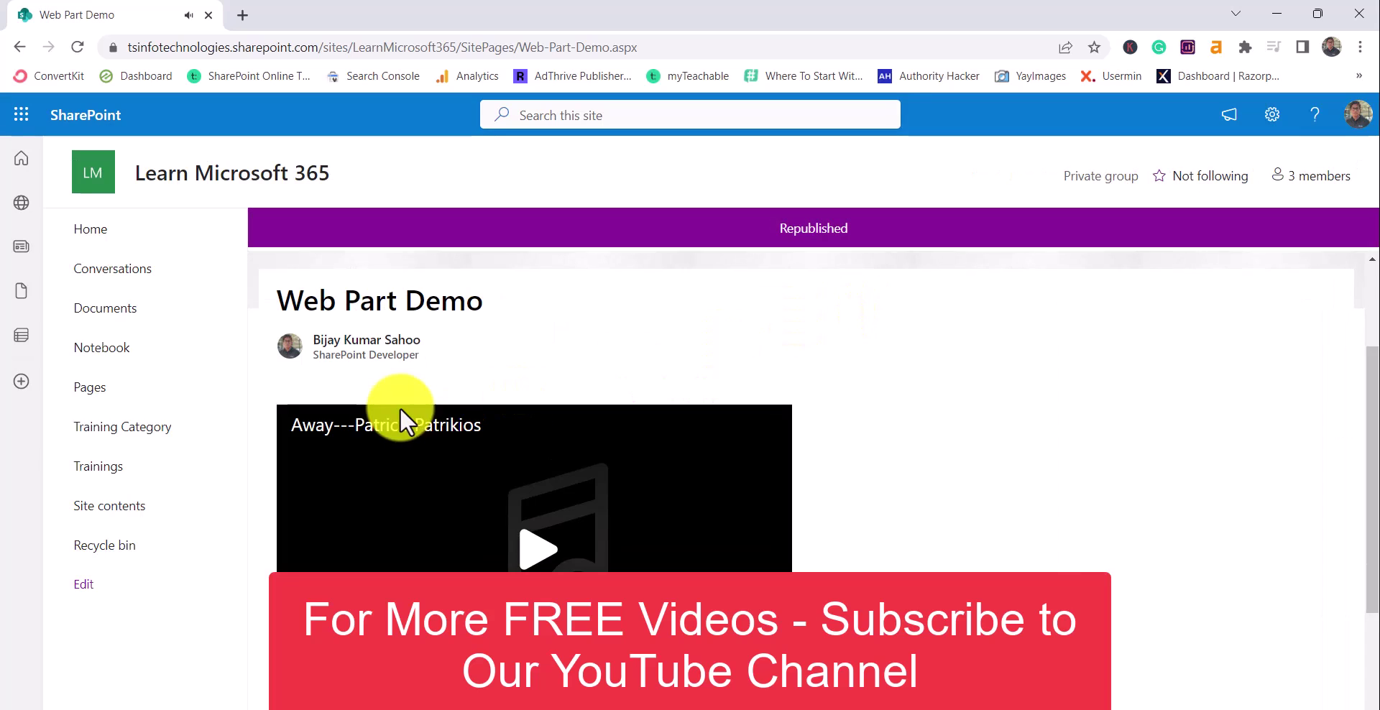
{"action": "scroll", "coordinate": [431, 381], "scroll_direction": "down", "scroll_amount": 3}
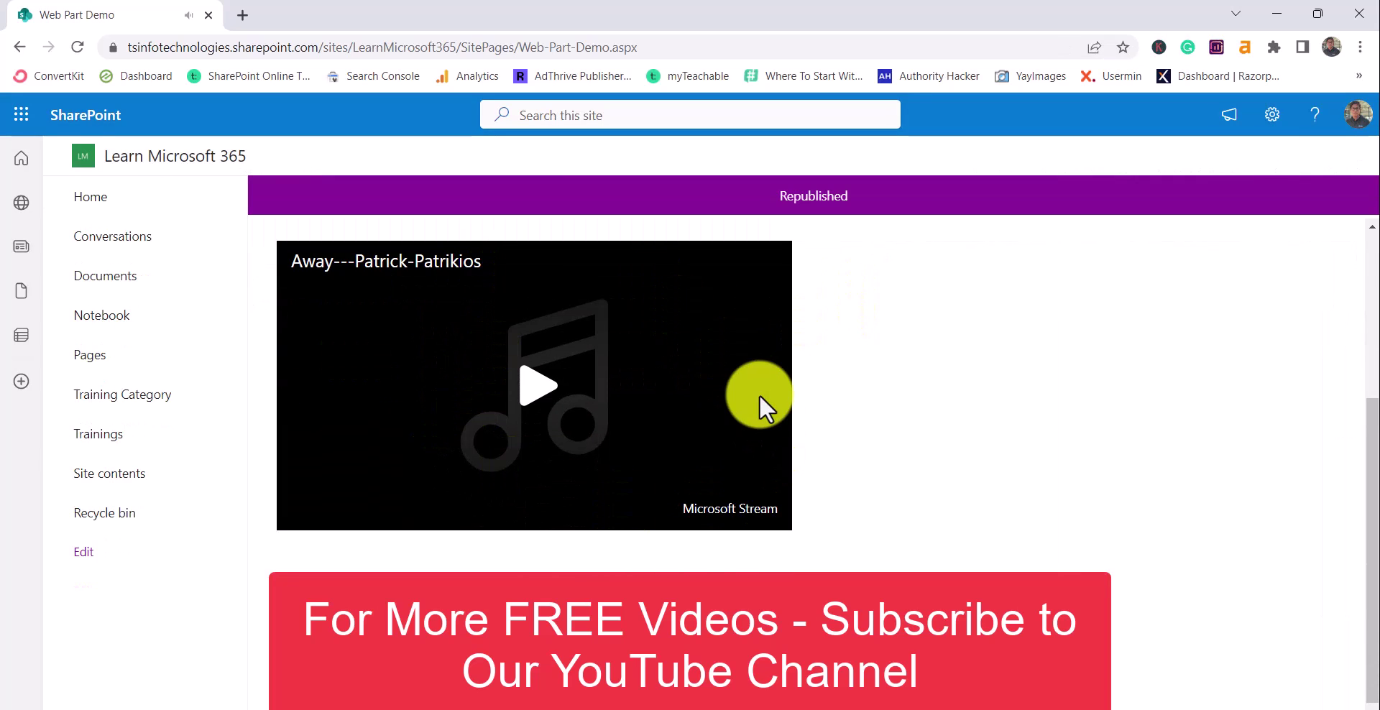
{"action": "scroll", "coordinate": [749, 441], "scroll_direction": "up", "scroll_amount": 3}
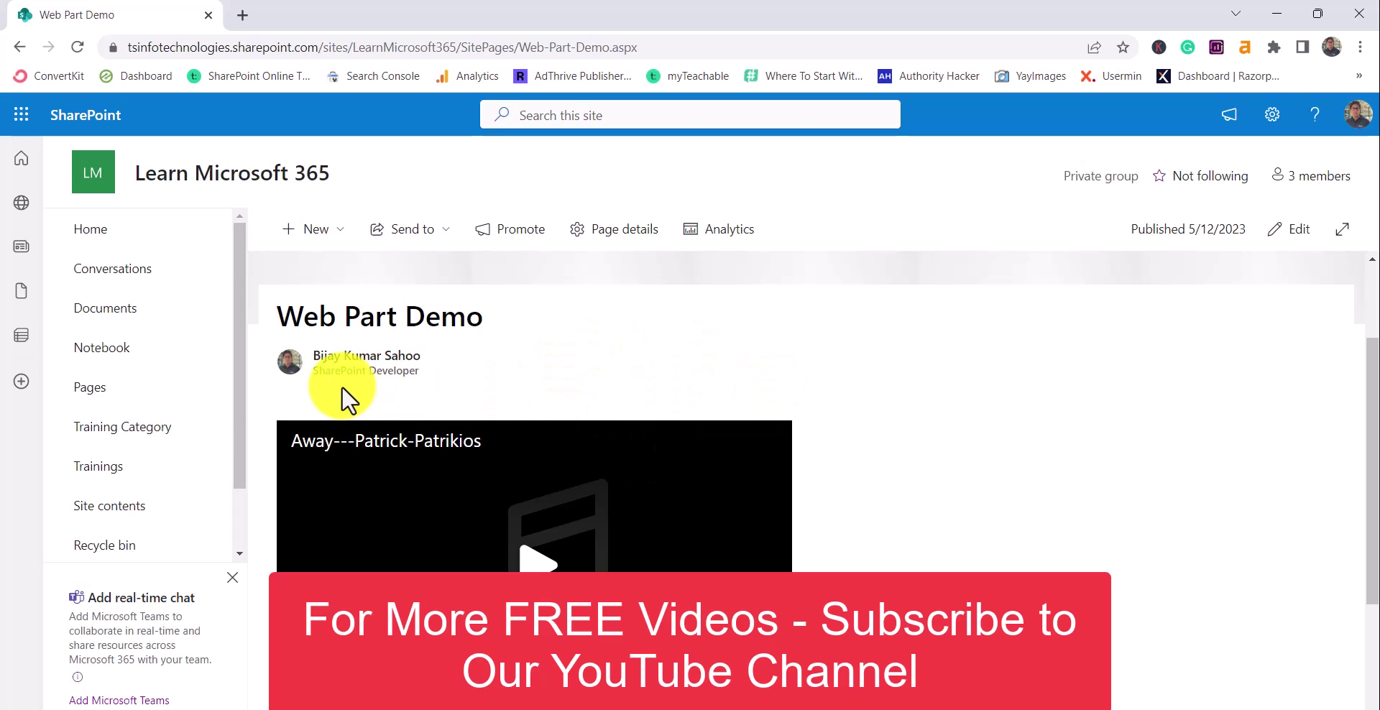
From Site contents, go into Site Assets and open its SitePages folder.
{"action": "left_click", "coordinate": [143, 507]}
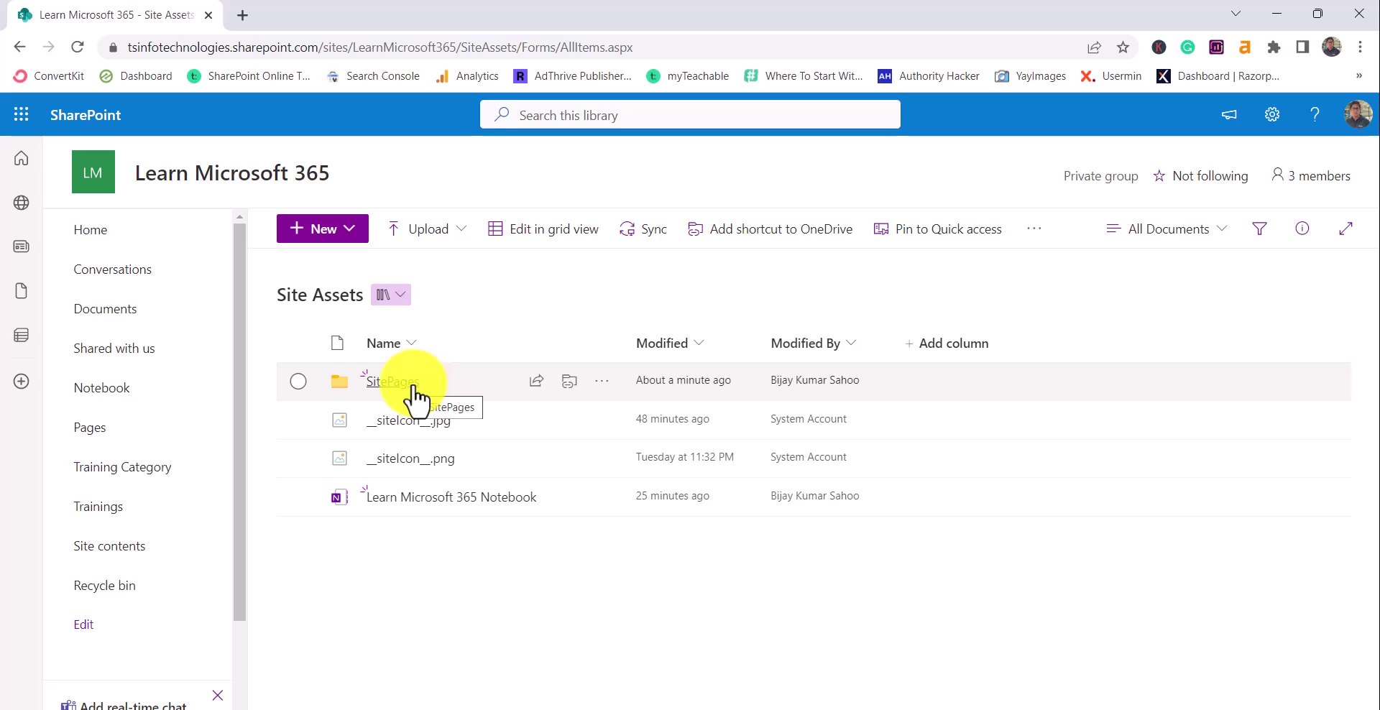
{"action": "left_click", "coordinate": [413, 391]}
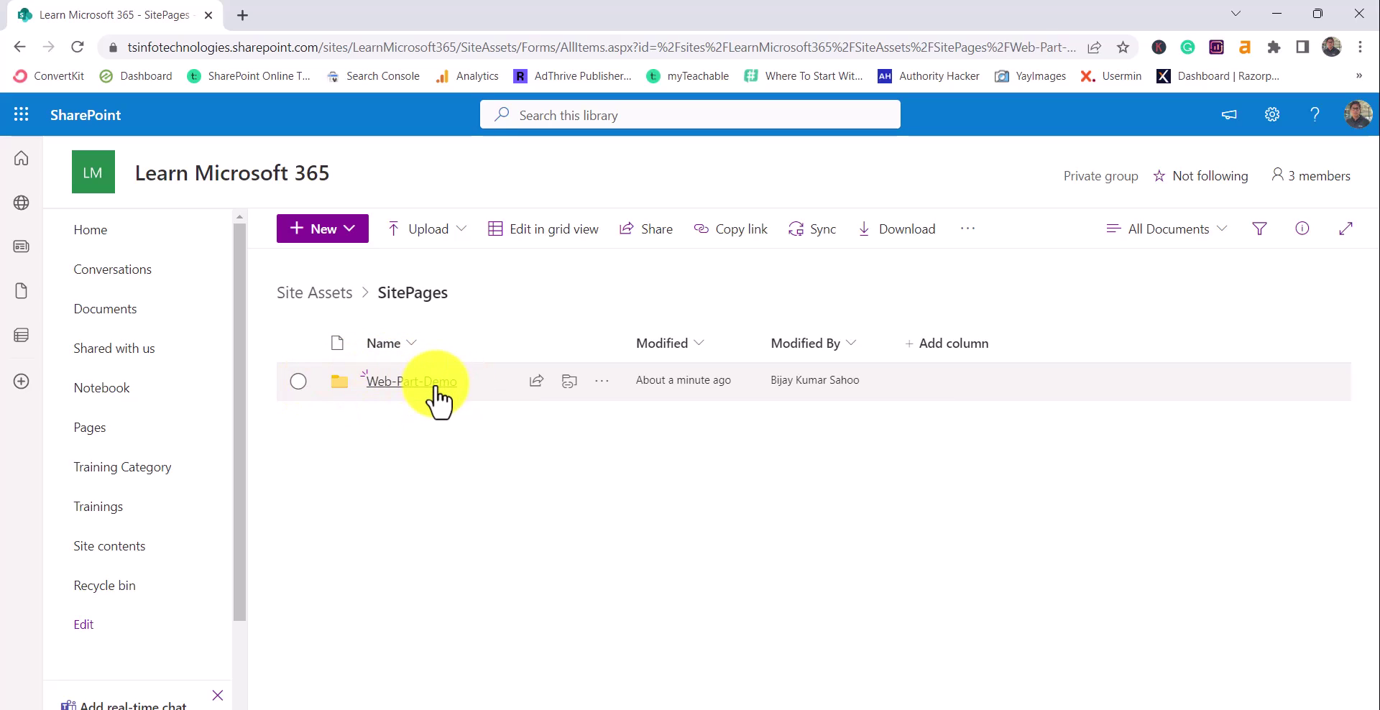
Open the Web-Part-Demo folder to see the stored MP3, PDF and PPTX files.
{"action": "left_click", "coordinate": [436, 389]}
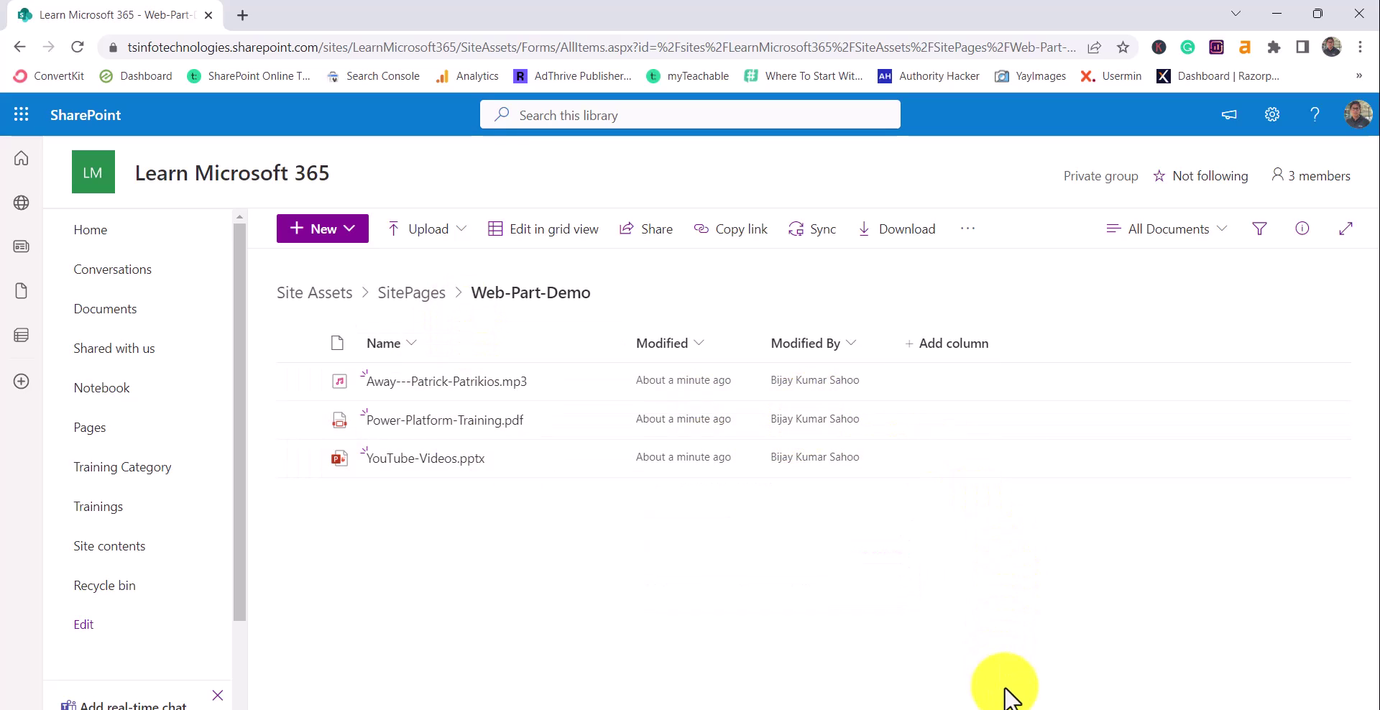
Bring the PowerPoint slide show back and advance to the closing Thank You slide.
{"action": "left_click", "coordinate": [978, 615]}
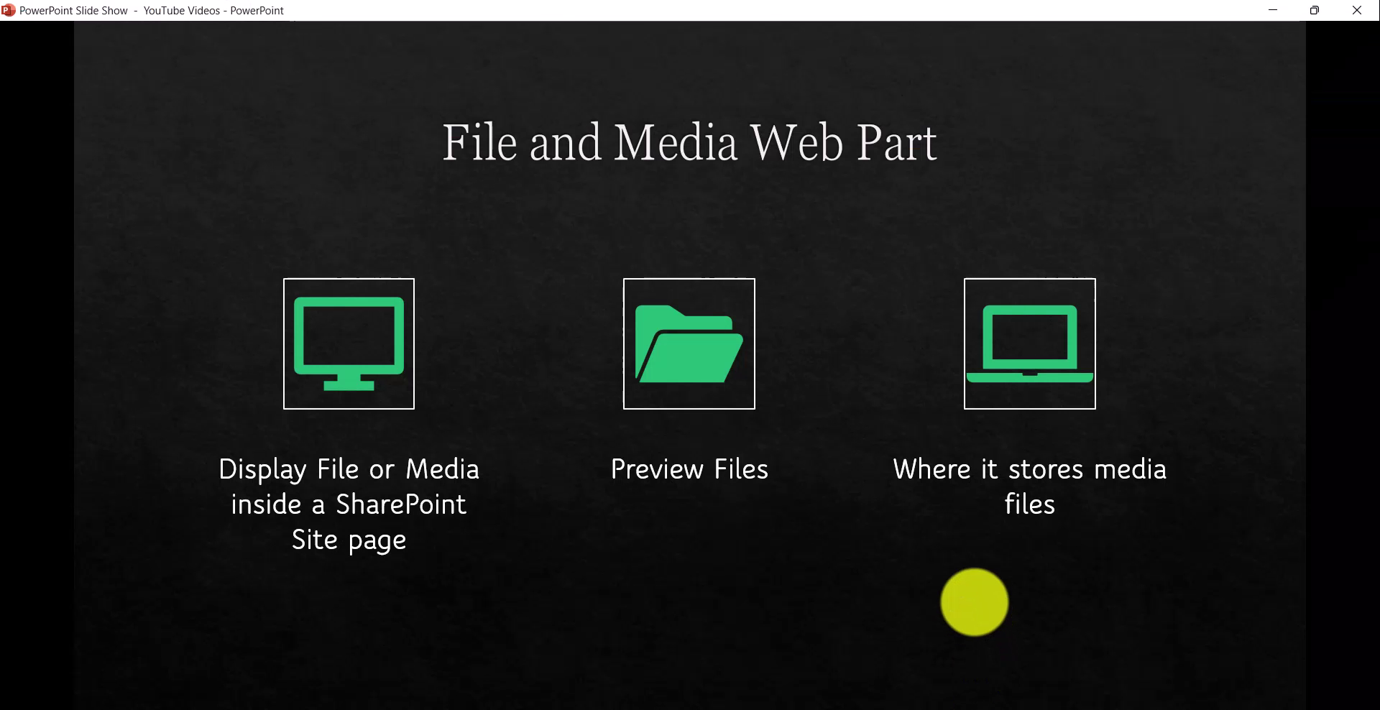
{"action": "left_click", "coordinate": [975, 602]}
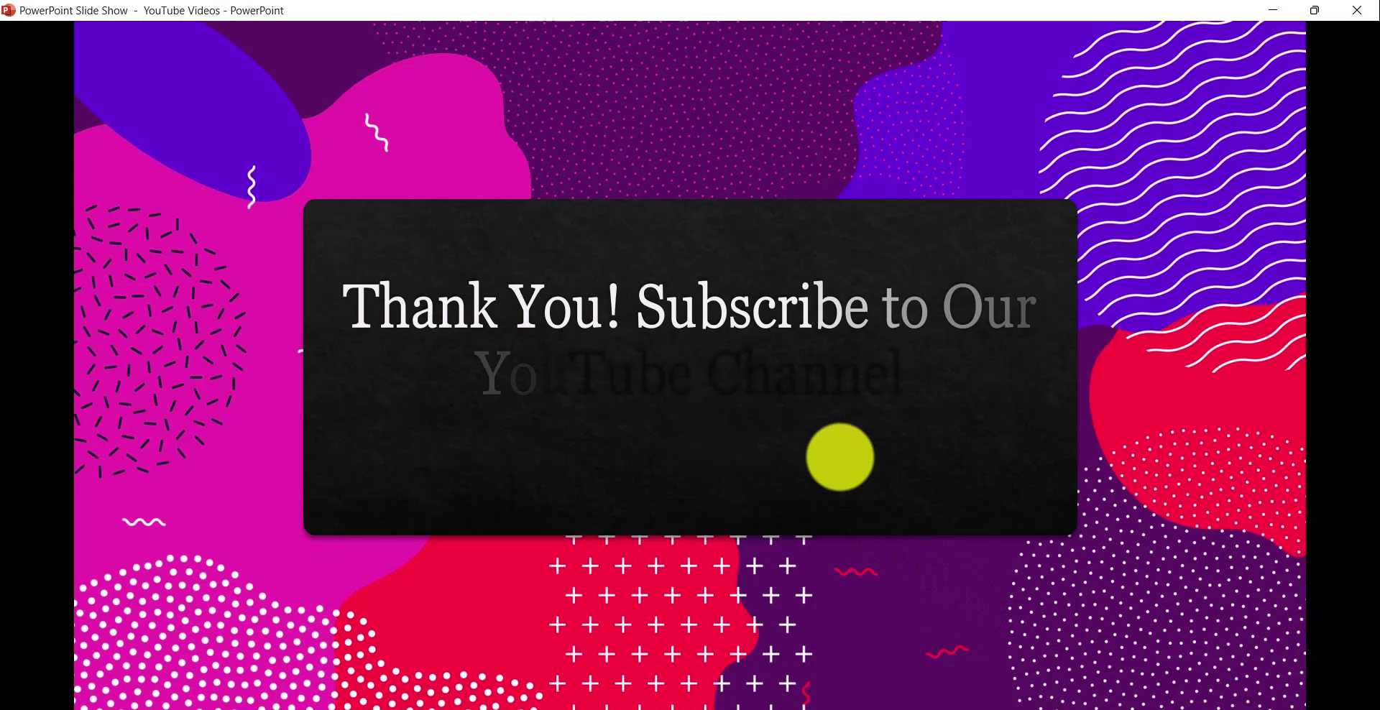